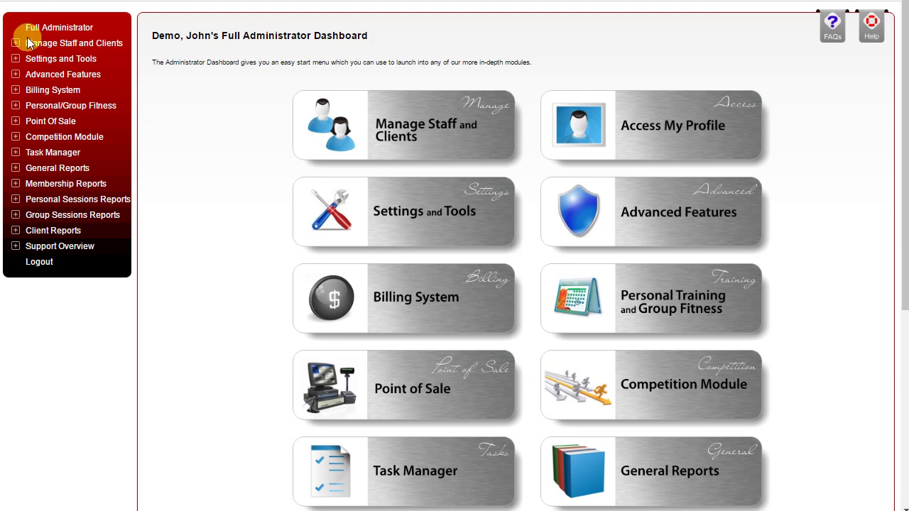
Step: Return to the Full Administrator dashboard and expand the Billing System menu
{"action": "left_click", "coordinate": [44, 30]}
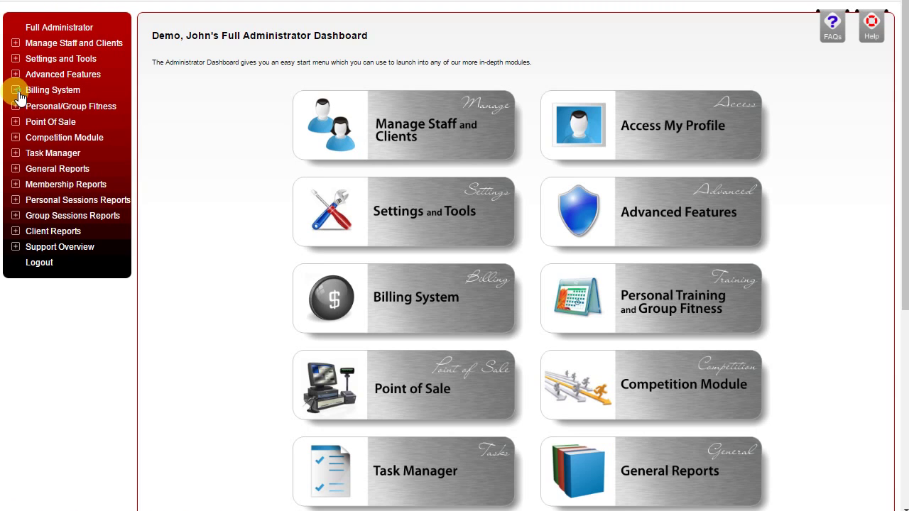
{"action": "left_click", "coordinate": [18, 92]}
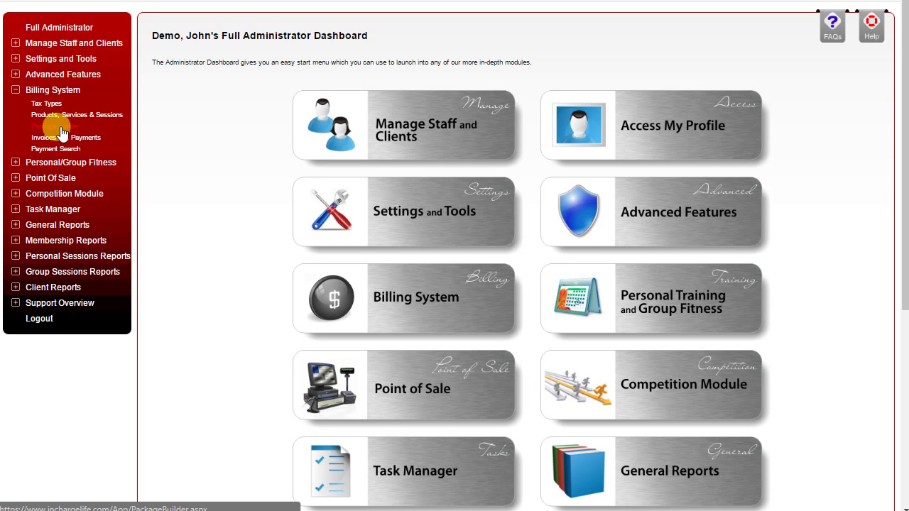
Step: Open Products, Services & Sessions and browse the 13 Personal Sessions items
{"action": "left_click", "coordinate": [78, 121]}
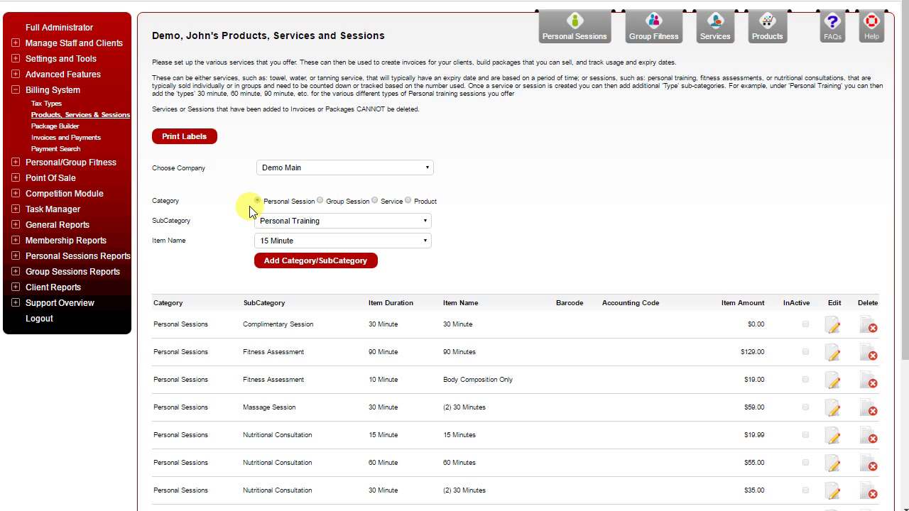
{"action": "scroll", "coordinate": [302, 284], "scroll_direction": "down", "scroll_amount": 2}
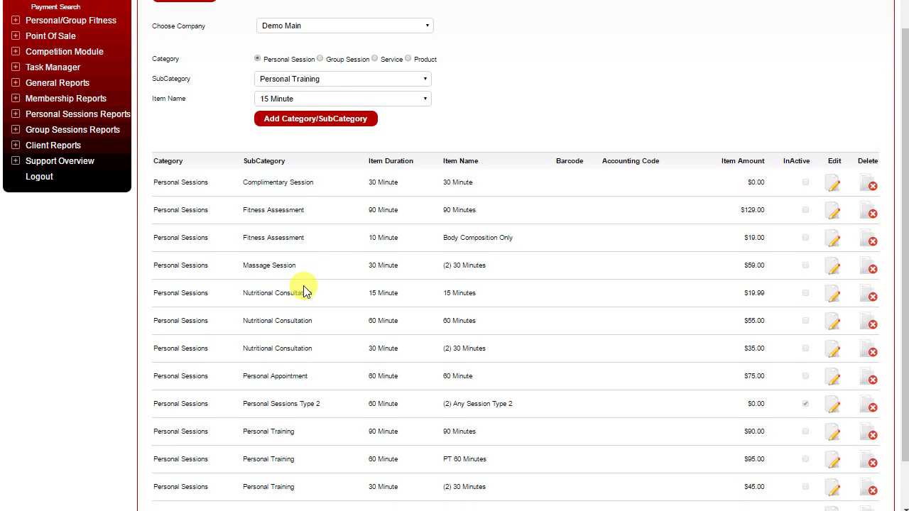
{"action": "scroll", "coordinate": [302, 287], "scroll_direction": "down", "scroll_amount": 1}
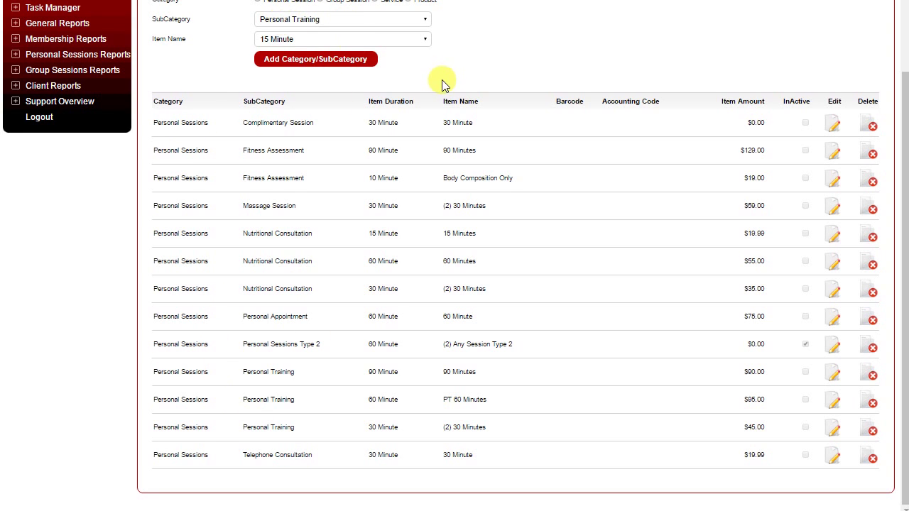
{"action": "scroll", "coordinate": [442, 81], "scroll_direction": "up", "scroll_amount": 2}
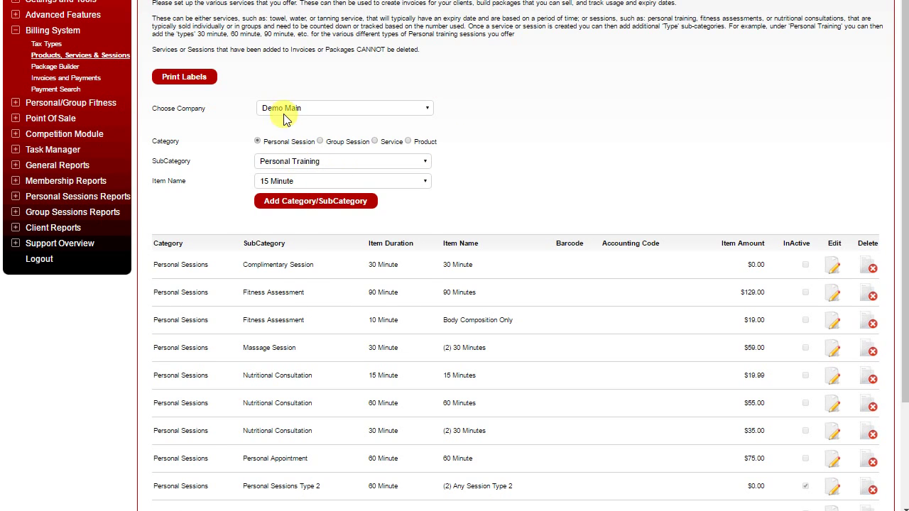
{"action": "left_click", "coordinate": [296, 162]}
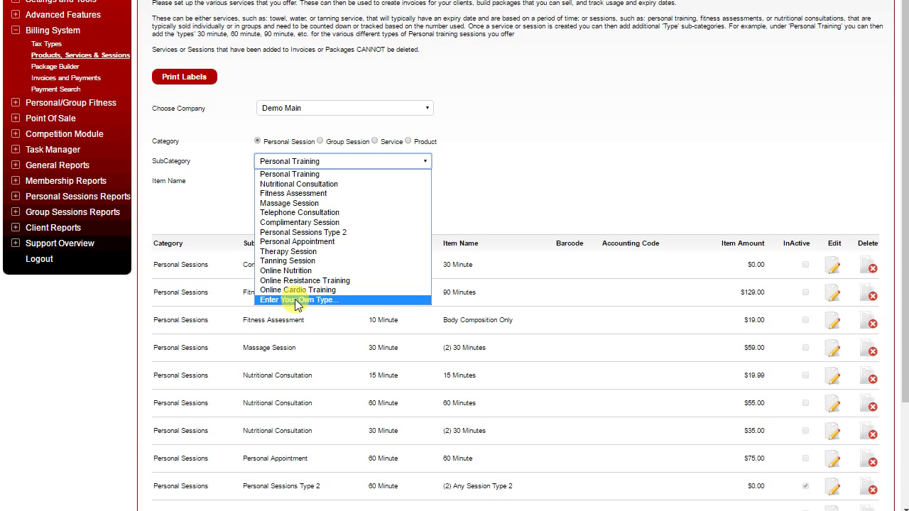
{"action": "left_click", "coordinate": [512, 149]}
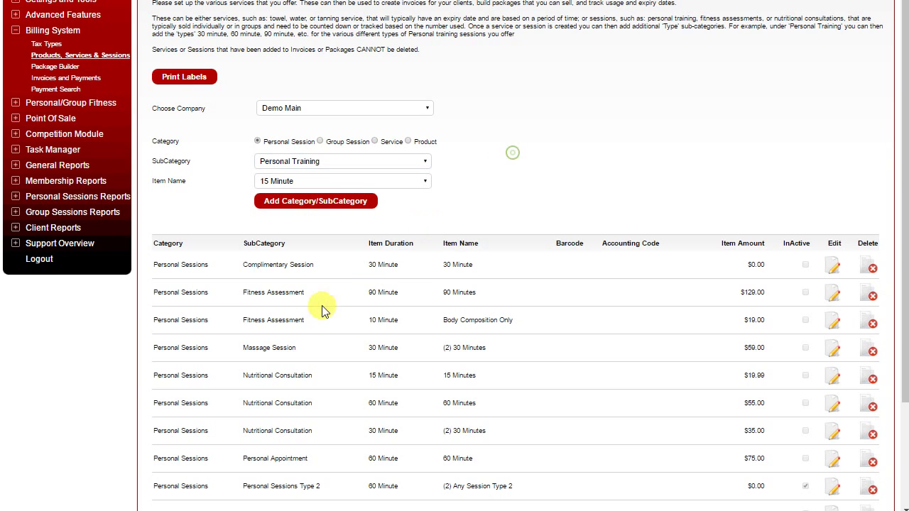
{"action": "left_click", "coordinate": [327, 184]}
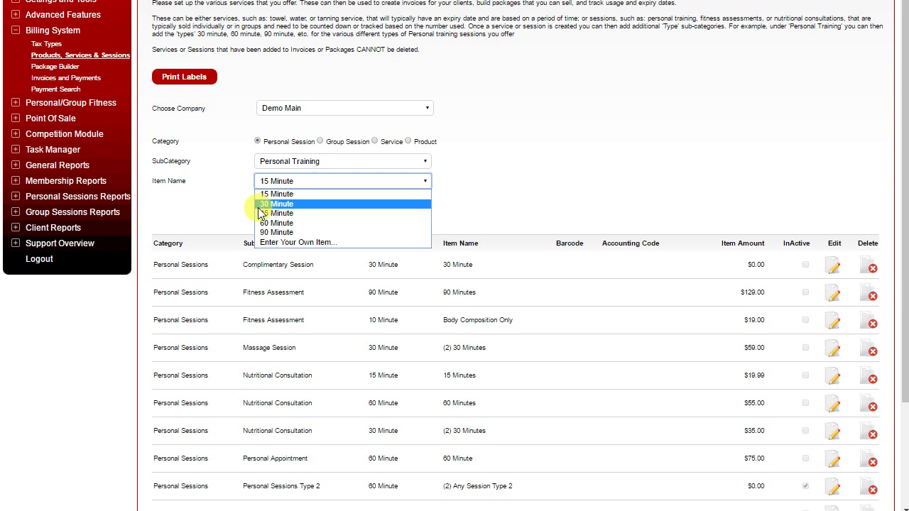
{"action": "left_click", "coordinate": [459, 174]}
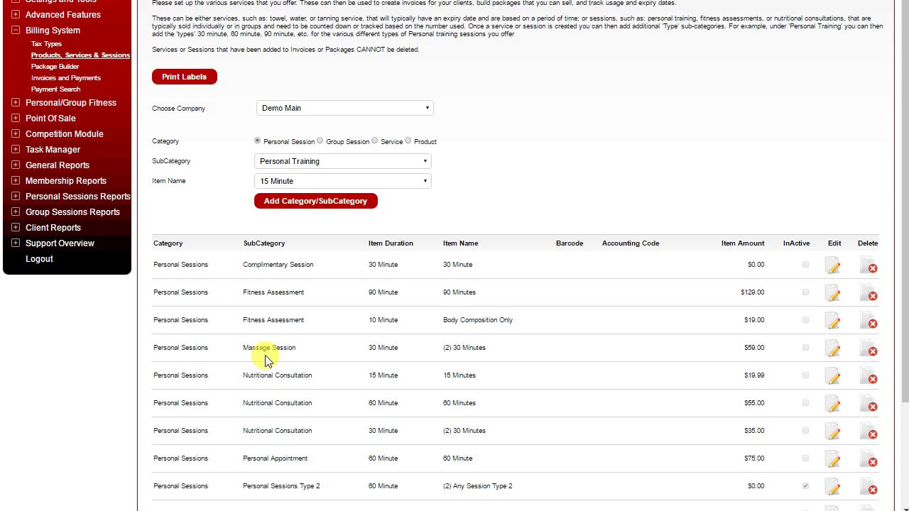
{"action": "scroll", "coordinate": [265, 361], "scroll_direction": "down", "scroll_amount": 2}
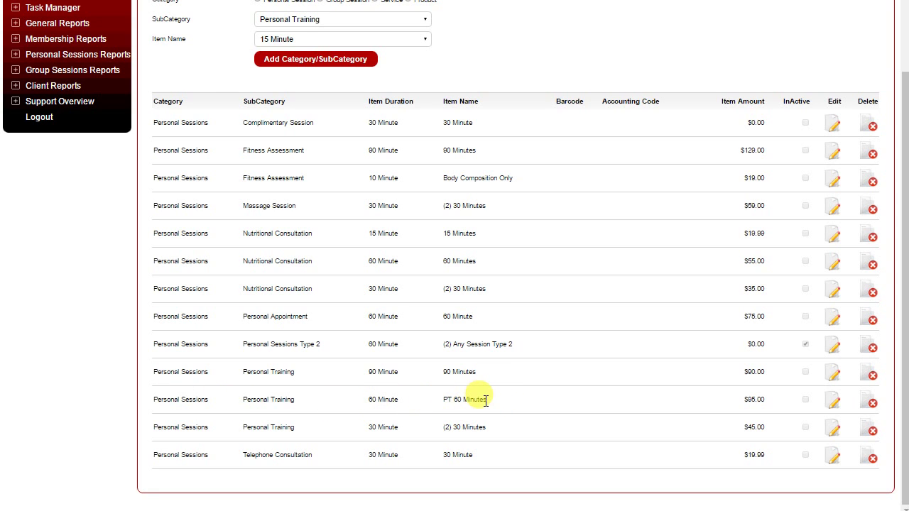
Step: Edit PT 60 Minutes, keeping Personal Training as session type and Minute as unit
{"action": "left_click", "coordinate": [834, 404]}
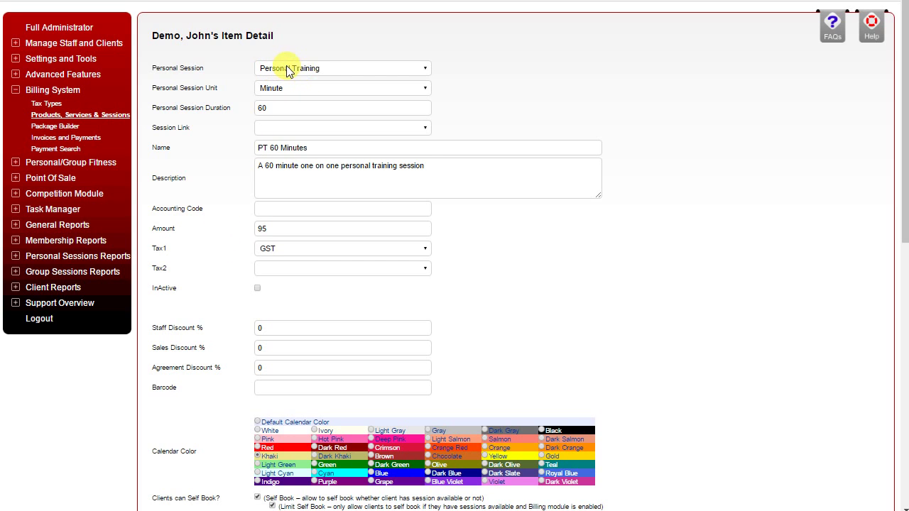
{"action": "left_click", "coordinate": [309, 69]}
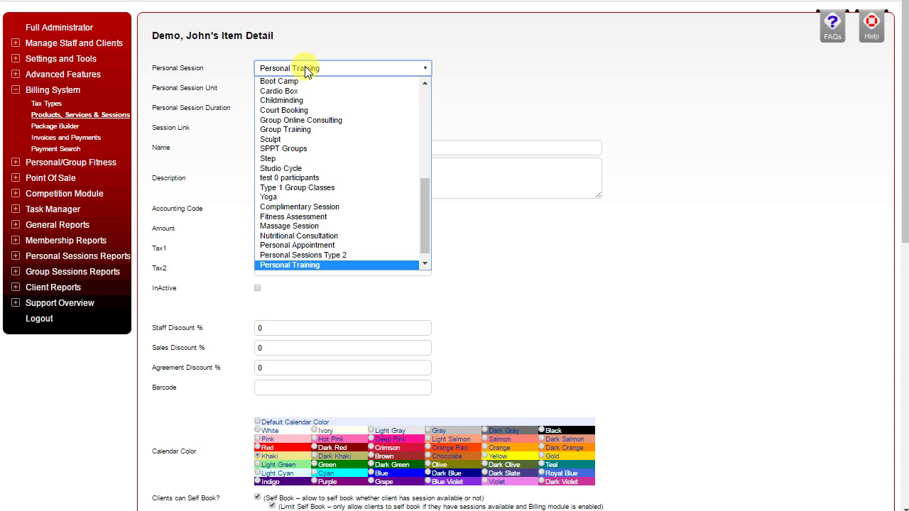
{"action": "left_click", "coordinate": [304, 67]}
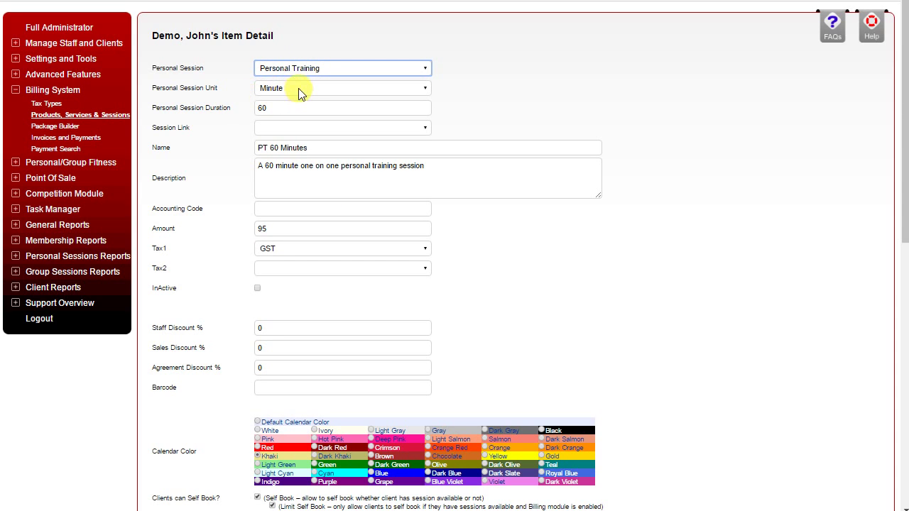
{"action": "left_click", "coordinate": [294, 87]}
{"action": "left_click", "coordinate": [294, 87]}
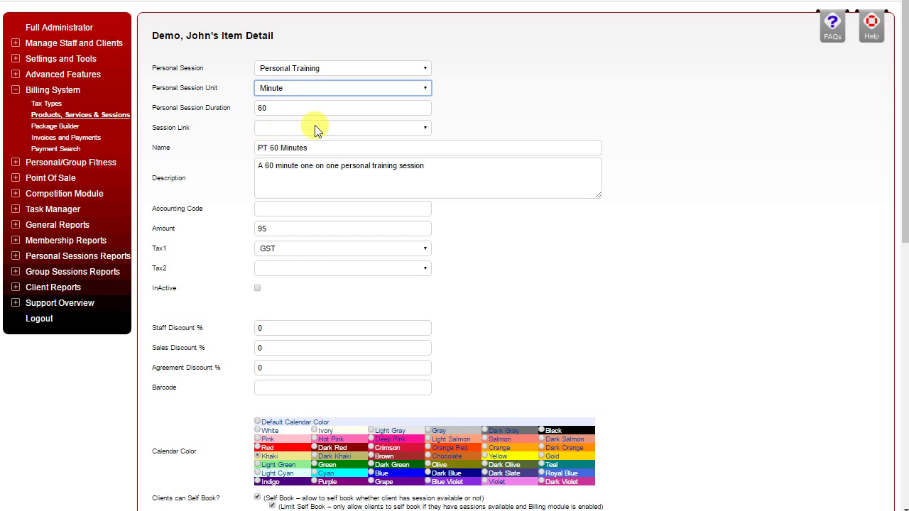
{"action": "left_click", "coordinate": [287, 128]}
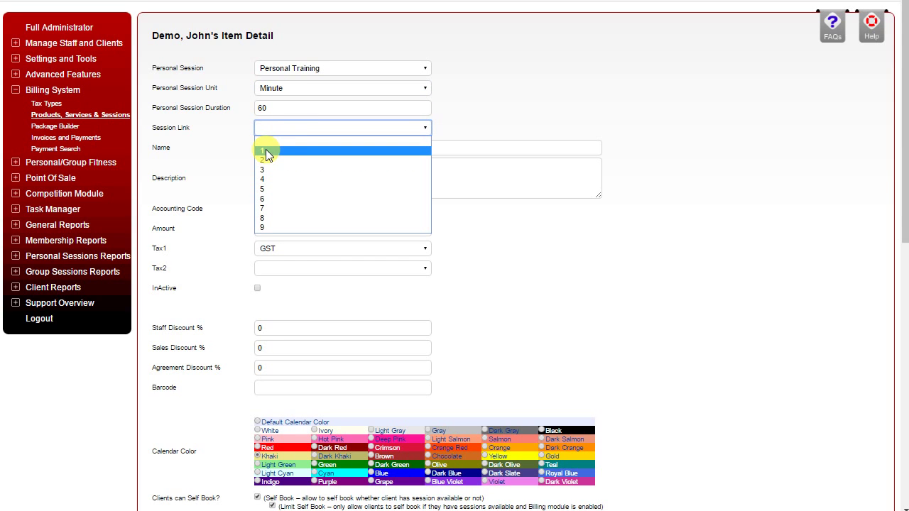
{"action": "left_click", "coordinate": [478, 115]}
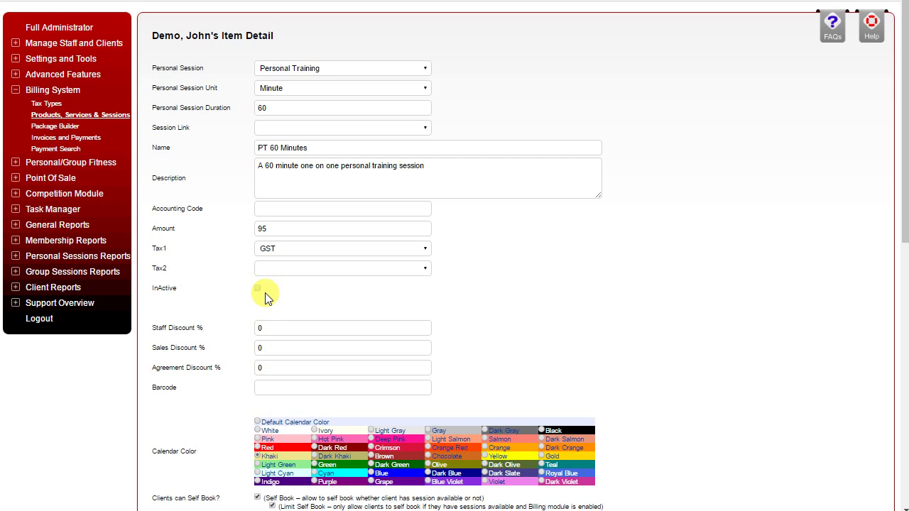
{"action": "scroll", "coordinate": [264, 298], "scroll_direction": "down", "scroll_amount": 3}
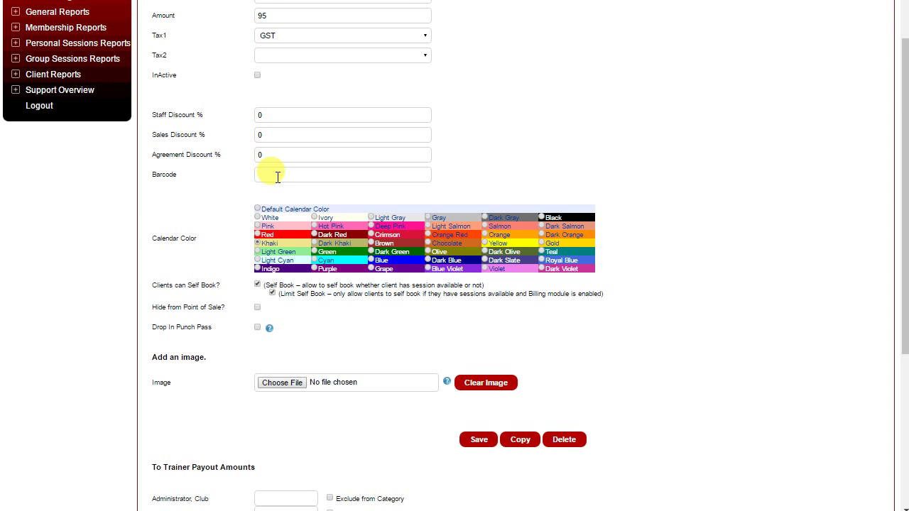
{"action": "scroll", "coordinate": [277, 177], "scroll_direction": "down", "scroll_amount": 2}
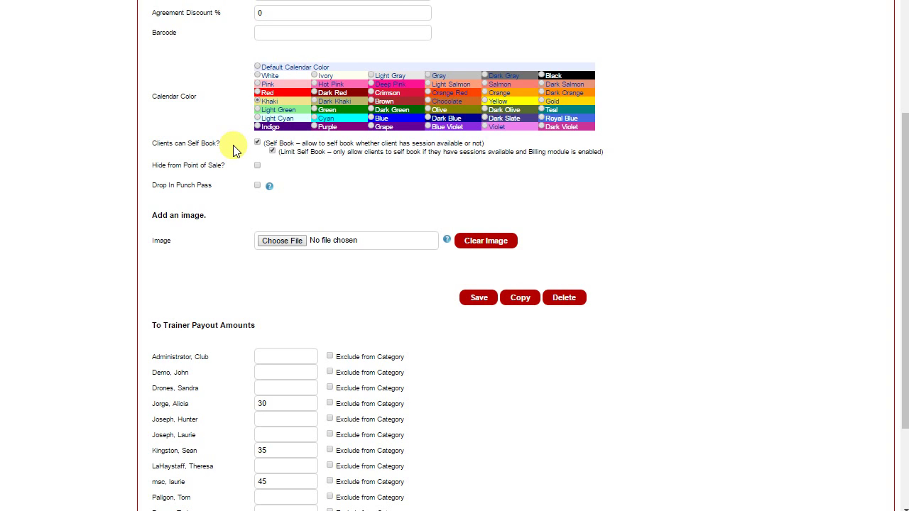
{"action": "left_click", "coordinate": [258, 143]}
{"action": "left_click", "coordinate": [273, 152]}
{"action": "left_click", "coordinate": [258, 142]}
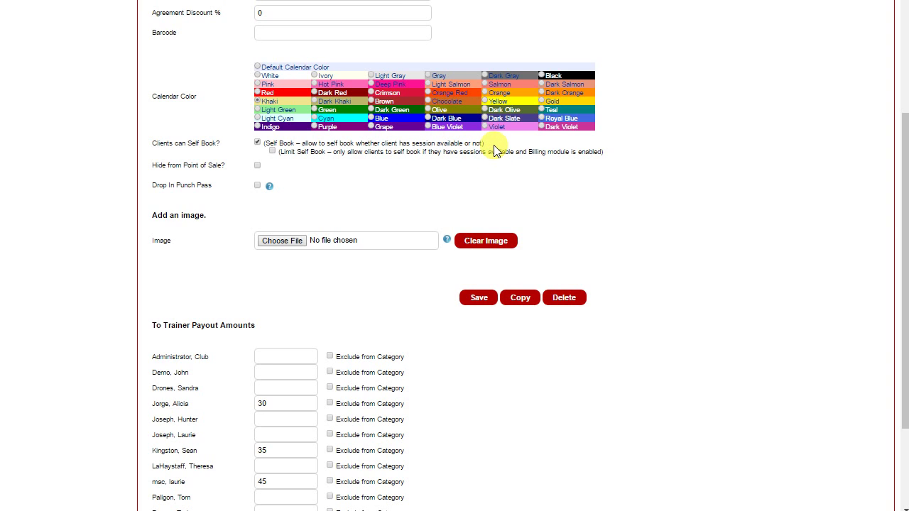
{"action": "left_click", "coordinate": [274, 152]}
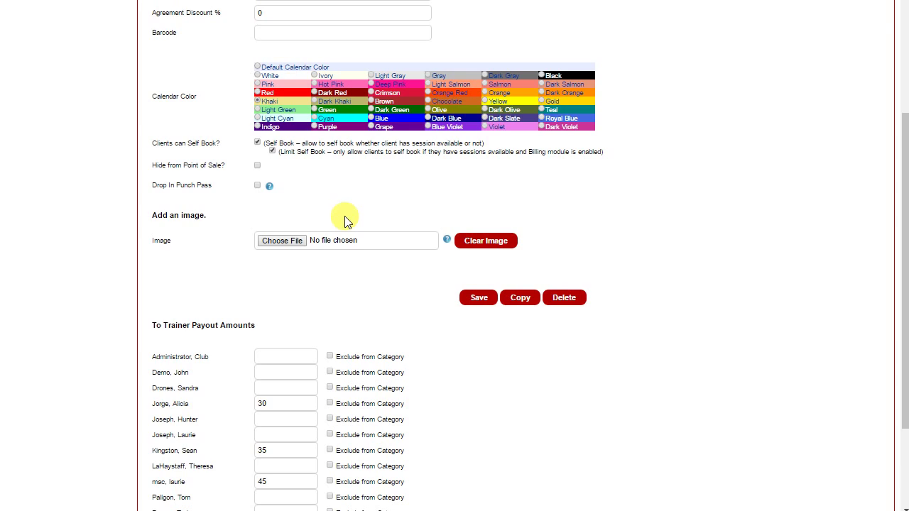
Step: Save PT 60 Minutes with trainer payouts of 30, 35, 45, 35 and 30
{"action": "scroll", "coordinate": [346, 219], "scroll_direction": "down", "scroll_amount": 1}
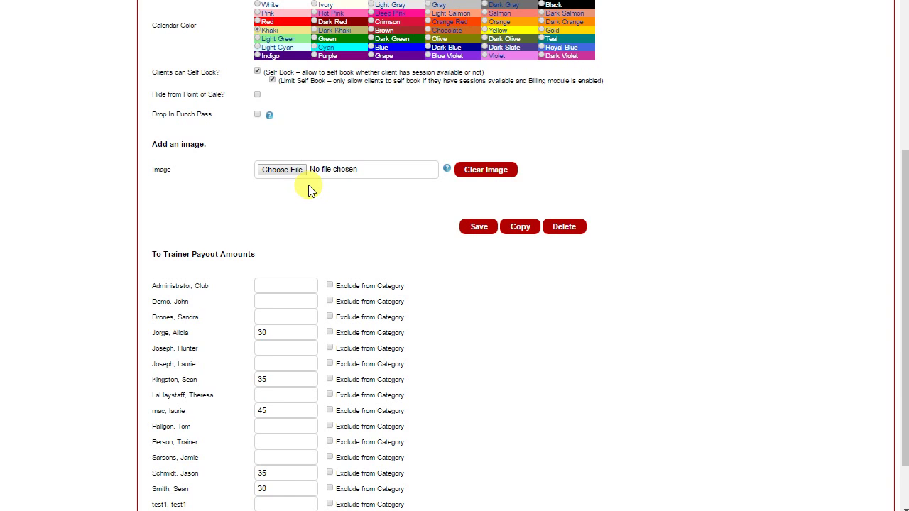
{"action": "scroll", "coordinate": [308, 188], "scroll_direction": "down", "scroll_amount": 1}
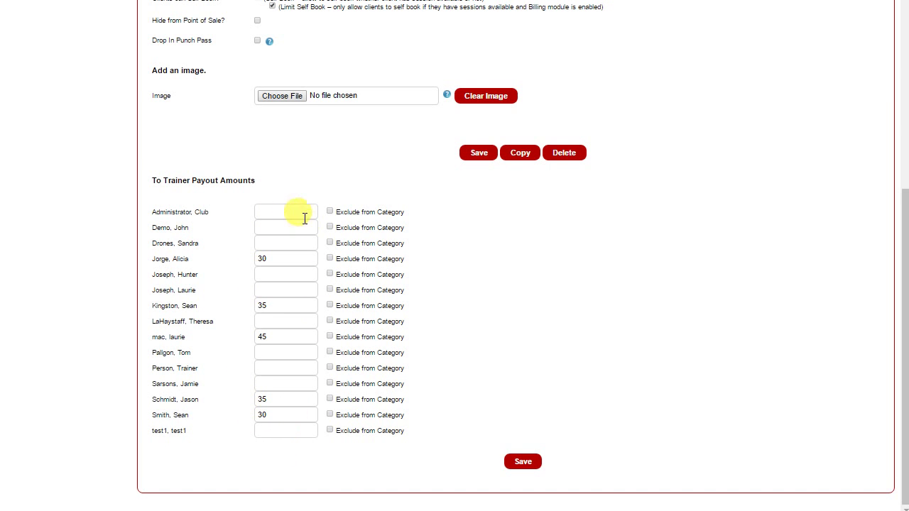
{"action": "scroll", "coordinate": [302, 259], "scroll_direction": "up", "scroll_amount": 5}
{"action": "scroll", "coordinate": [303, 259], "scroll_direction": "up", "scroll_amount": 1}
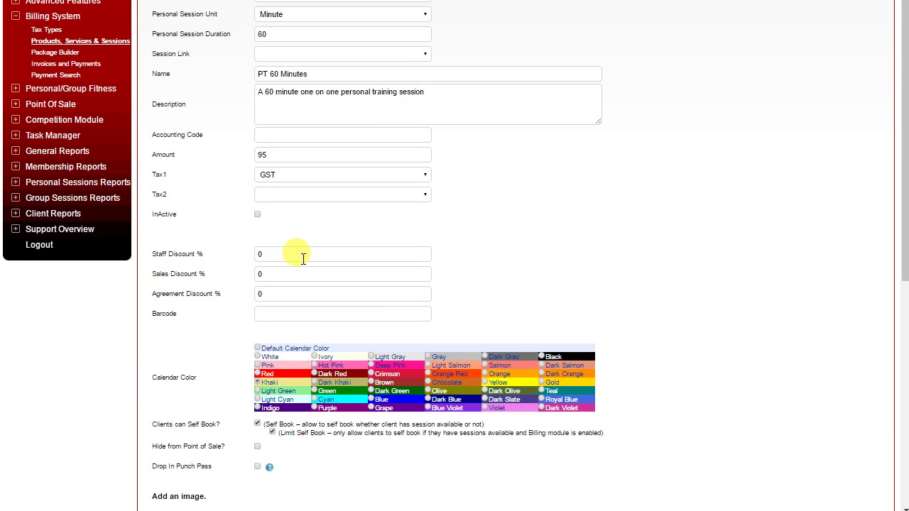
{"action": "scroll", "coordinate": [303, 258], "scroll_direction": "down", "scroll_amount": 6}
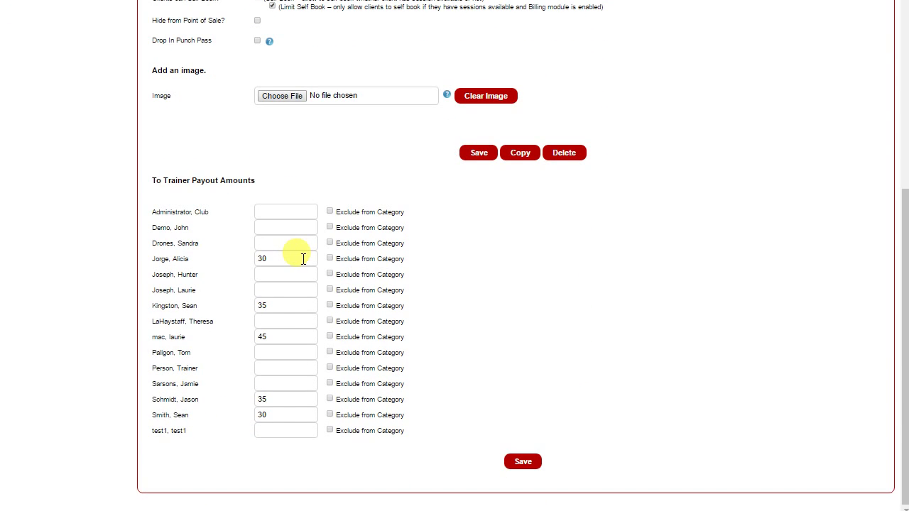
{"action": "scroll", "coordinate": [303, 258], "scroll_direction": "up", "scroll_amount": 7}
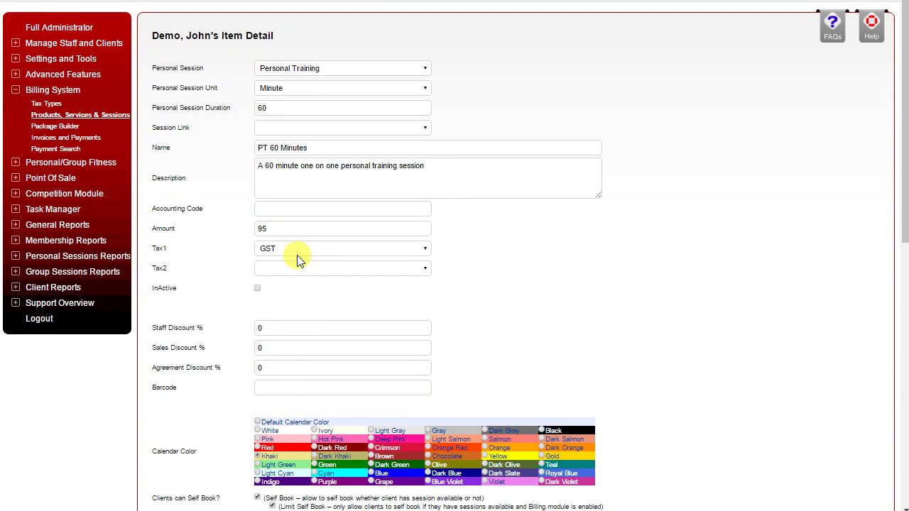
{"action": "scroll", "coordinate": [299, 260], "scroll_direction": "down", "scroll_amount": 7}
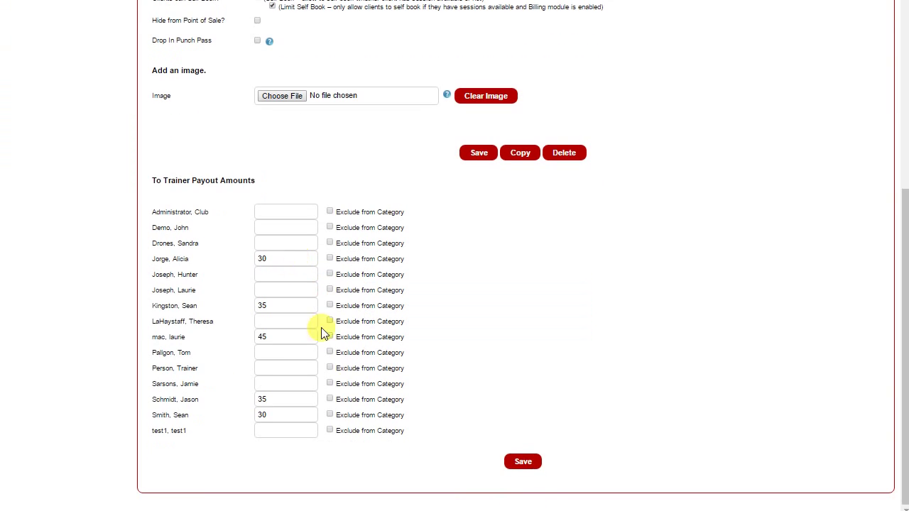
{"action": "left_click", "coordinate": [529, 462]}
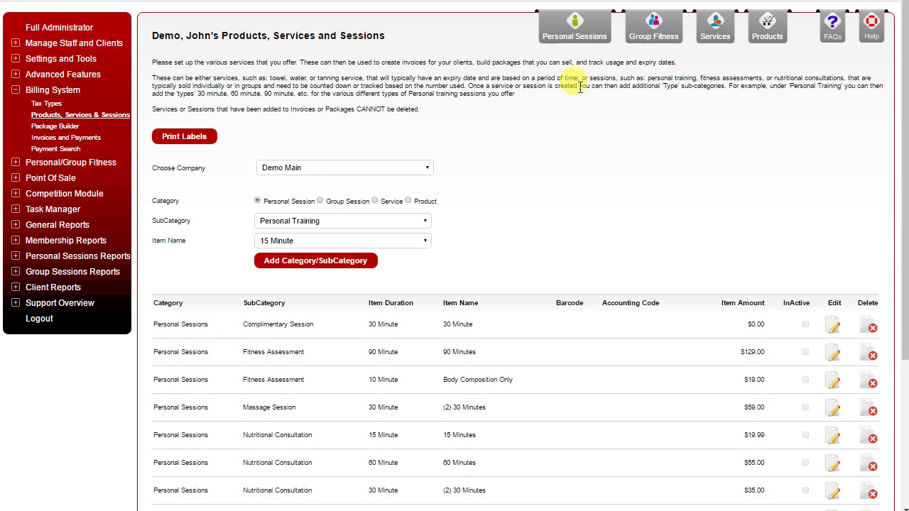
Step: Switch to the Group Sessions items and open Boot Camp (1) Advanced for editing
{"action": "left_click", "coordinate": [655, 26]}
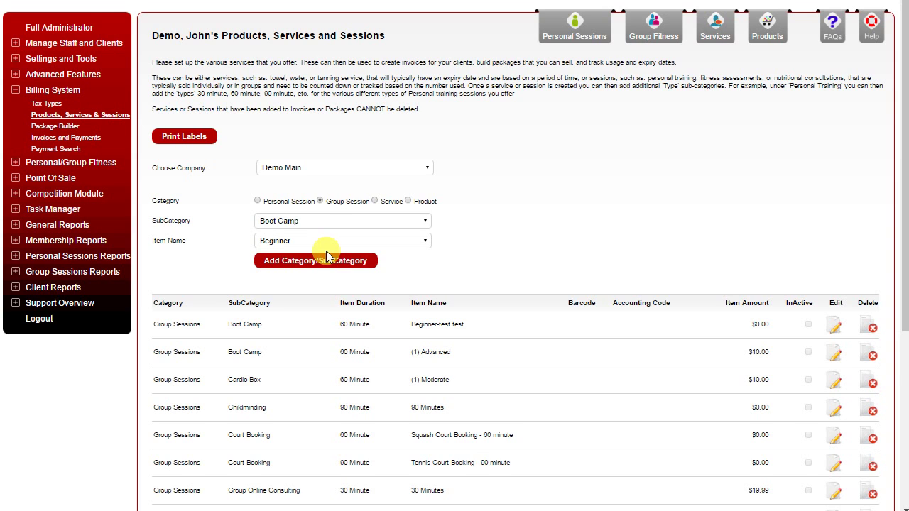
{"action": "scroll", "coordinate": [298, 319], "scroll_direction": "down", "scroll_amount": 1}
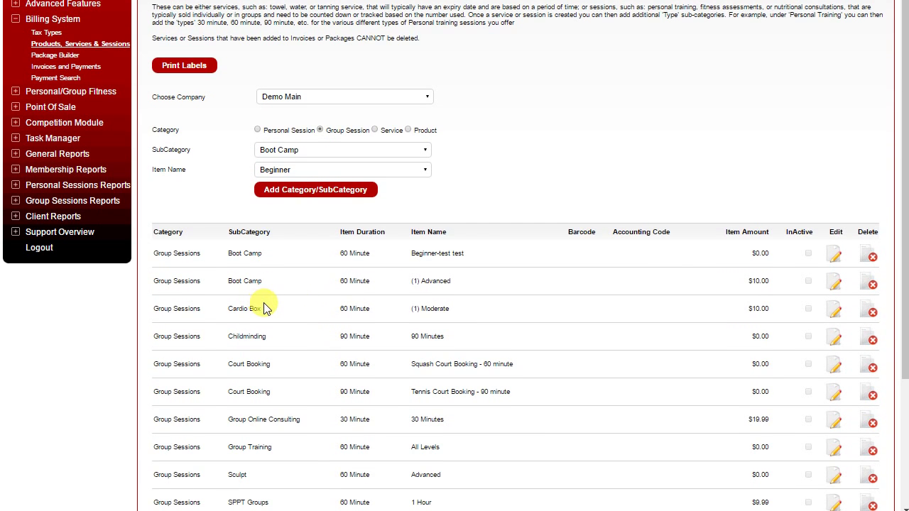
{"action": "scroll", "coordinate": [270, 312], "scroll_direction": "down", "scroll_amount": 2}
{"action": "scroll", "coordinate": [273, 331], "scroll_direction": "down", "scroll_amount": 1}
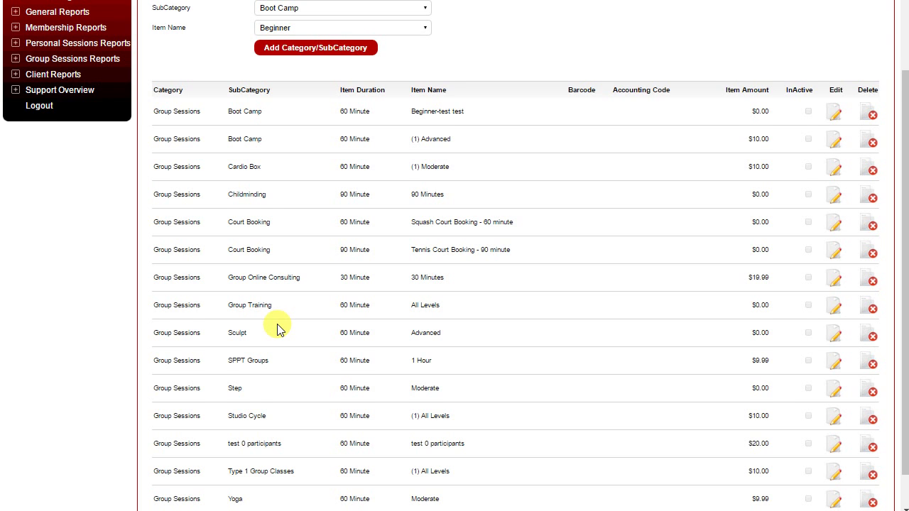
{"action": "scroll", "coordinate": [279, 329], "scroll_direction": "down", "scroll_amount": 1}
{"action": "scroll", "coordinate": [279, 329], "scroll_direction": "up", "scroll_amount": 4}
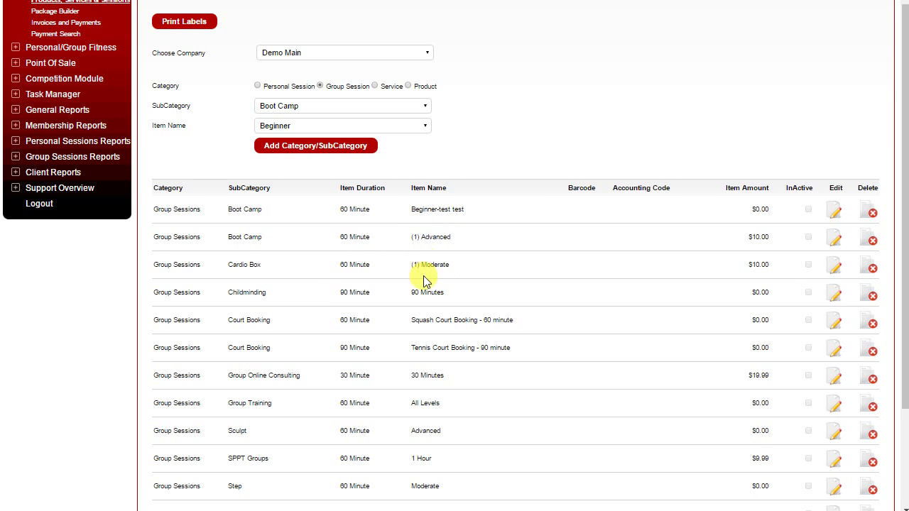
{"action": "scroll", "coordinate": [416, 260], "scroll_direction": "down", "scroll_amount": 2}
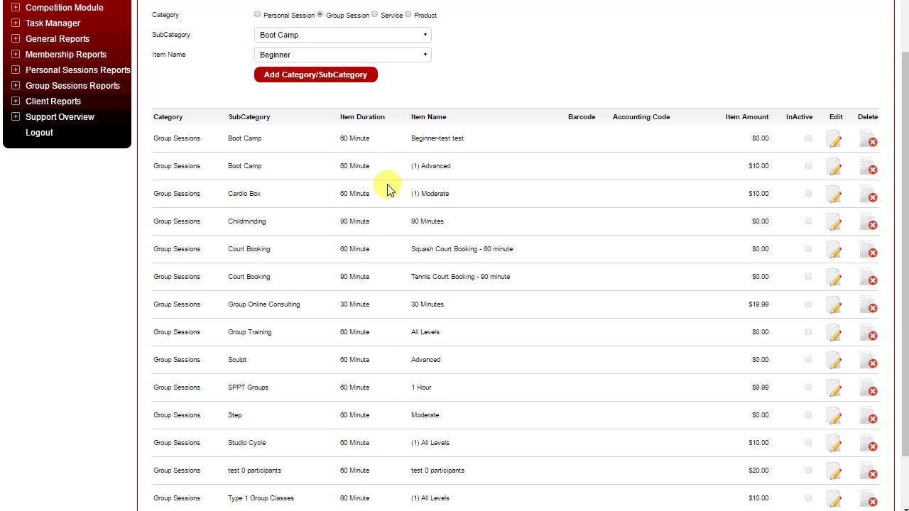
{"action": "scroll", "coordinate": [388, 189], "scroll_direction": "down", "scroll_amount": 2}
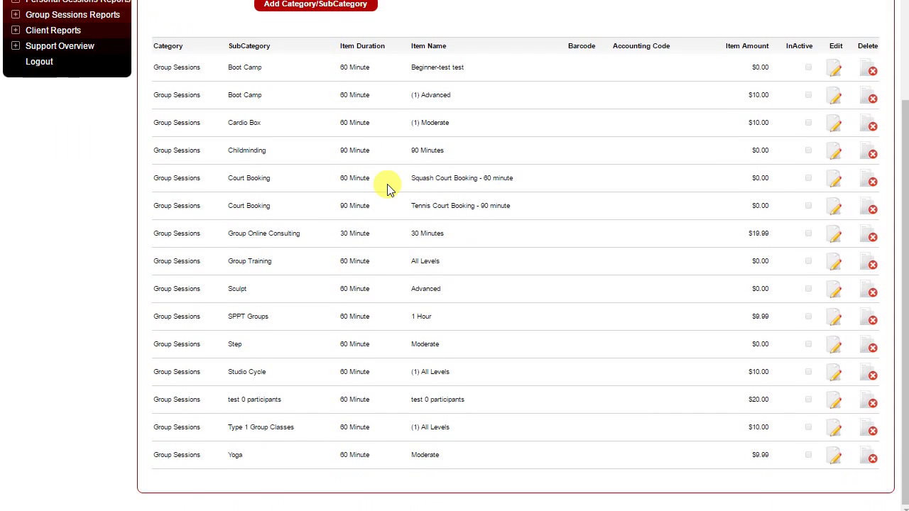
{"action": "scroll", "coordinate": [389, 188], "scroll_direction": "up", "scroll_amount": 4}
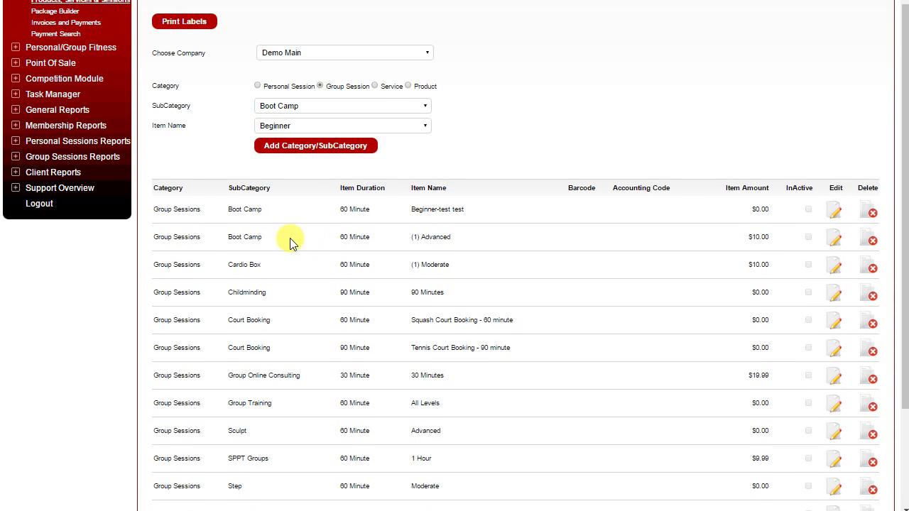
{"action": "left_click", "coordinate": [835, 239]}
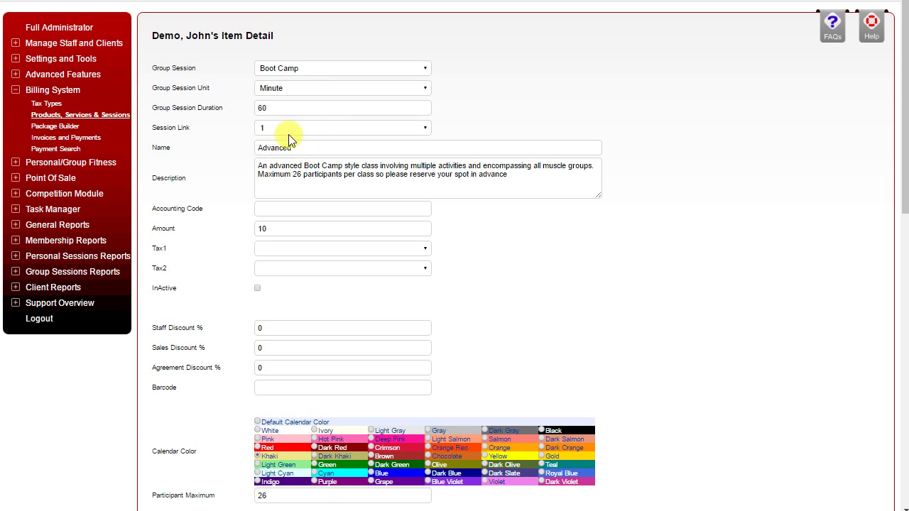
Step: Prefix the item name with 'Boot Camp - ' so it reads 'Boot Camp - Advanced'
{"action": "left_click", "coordinate": [261, 147]}
{"action": "type", "text": "Boot Camp -"}
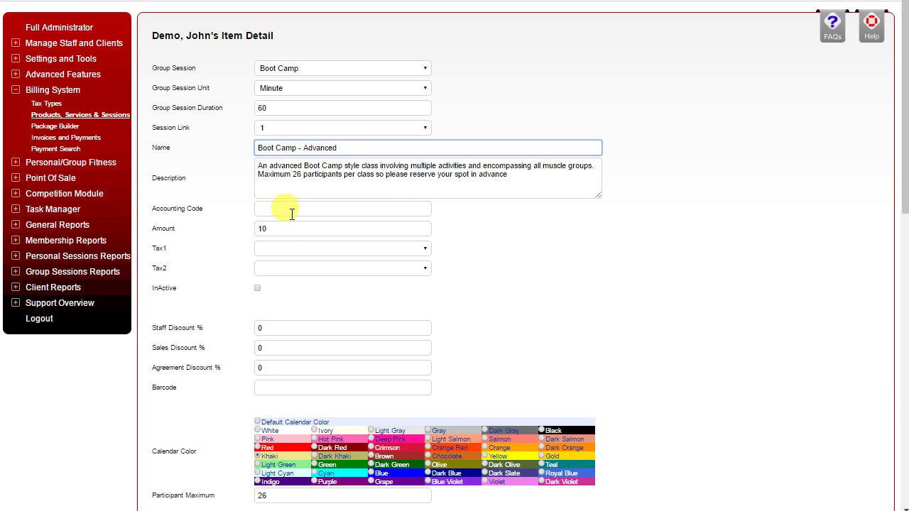
{"action": "scroll", "coordinate": [296, 405], "scroll_direction": "down", "scroll_amount": 2}
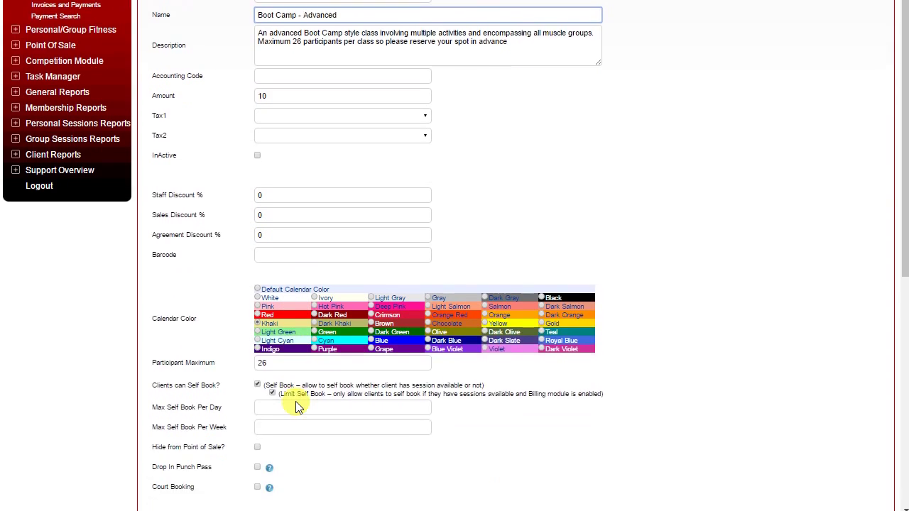
{"action": "scroll", "coordinate": [297, 406], "scroll_direction": "down", "scroll_amount": 1}
{"action": "scroll", "coordinate": [297, 405], "scroll_direction": "down", "scroll_amount": 1}
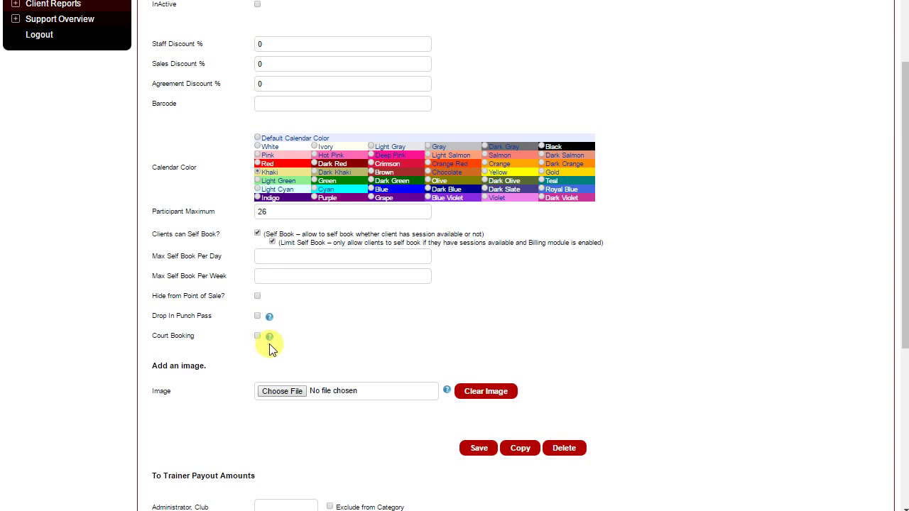
Step: Dismiss the Court Booking help note, save the Boot Camp item, and show Services items
{"action": "mouse_move", "coordinate": [270, 338]}
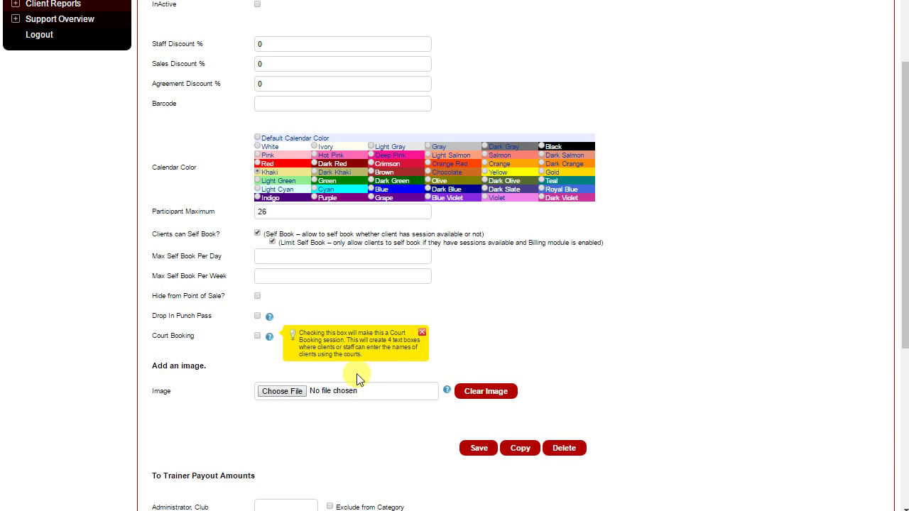
{"action": "left_click", "coordinate": [422, 332]}
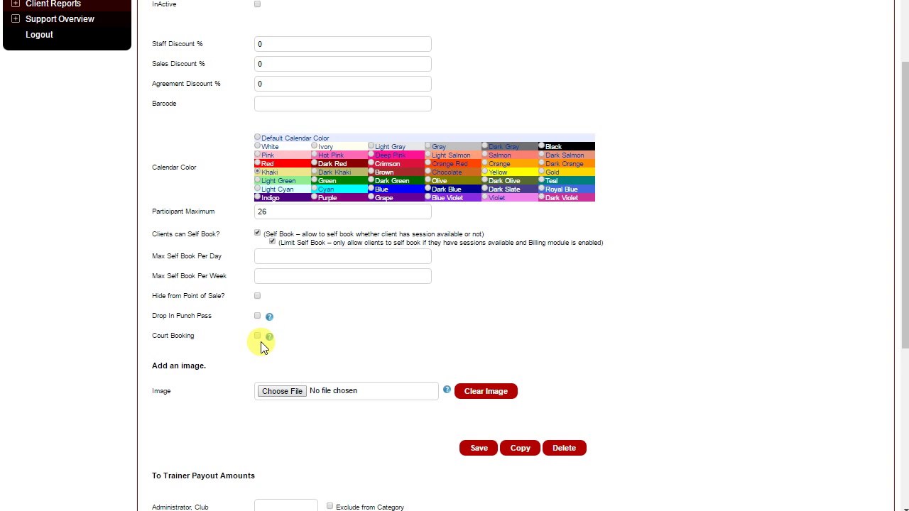
{"action": "scroll", "coordinate": [270, 345], "scroll_direction": "down", "scroll_amount": 3}
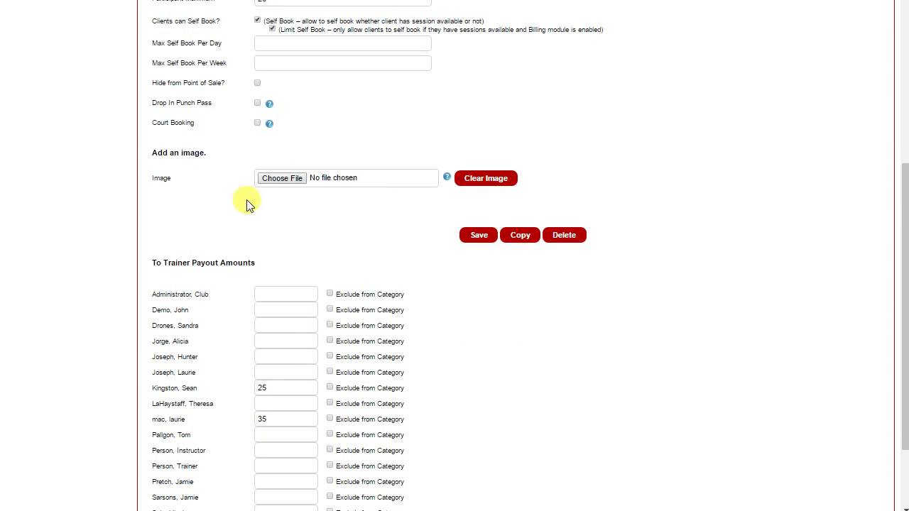
{"action": "scroll", "coordinate": [277, 218], "scroll_direction": "down", "scroll_amount": 2}
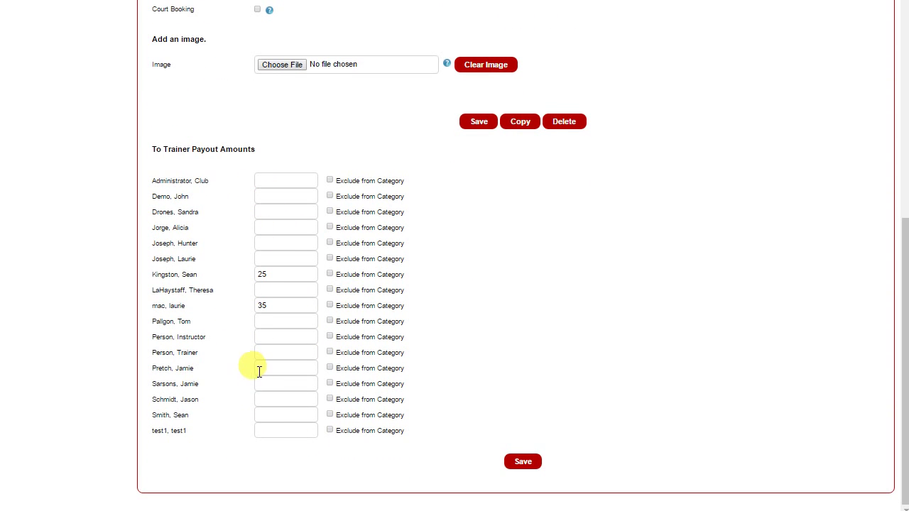
{"action": "scroll", "coordinate": [260, 372], "scroll_direction": "up", "scroll_amount": 10}
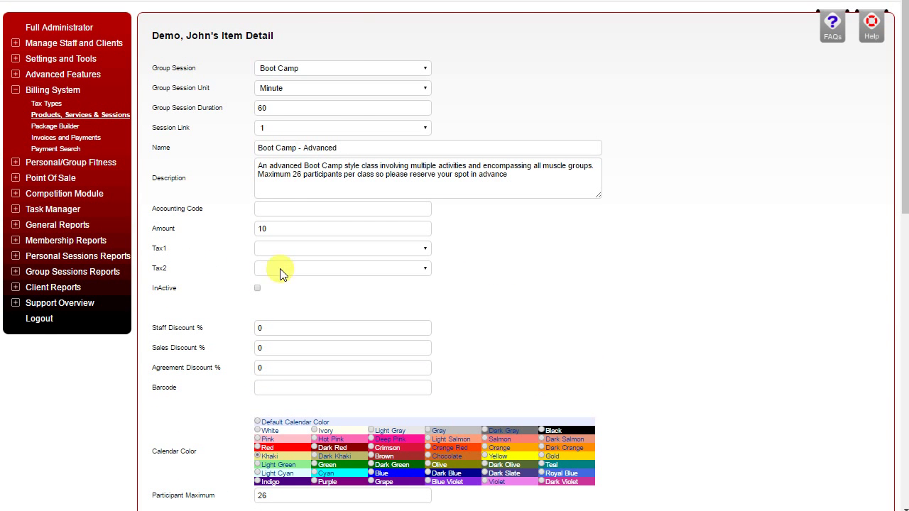
{"action": "scroll", "coordinate": [318, 156], "scroll_direction": "down", "scroll_amount": 7}
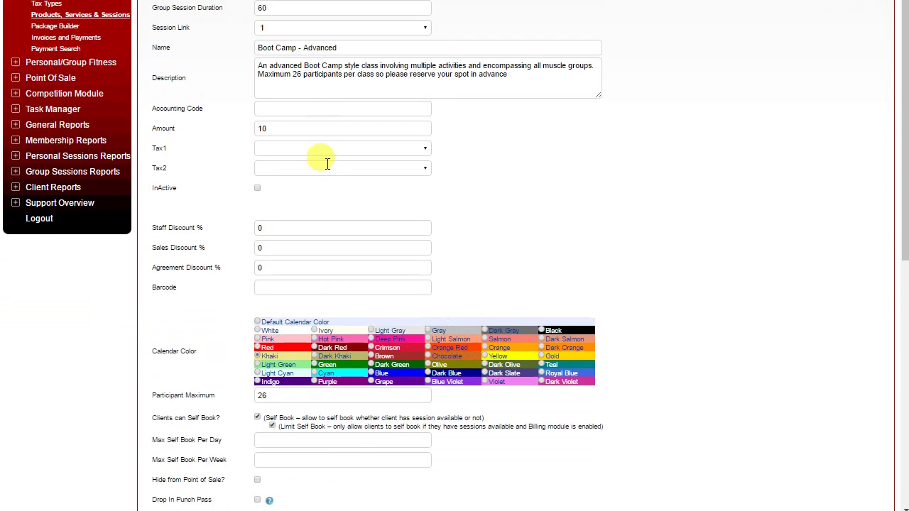
{"action": "left_click", "coordinate": [472, 235]}
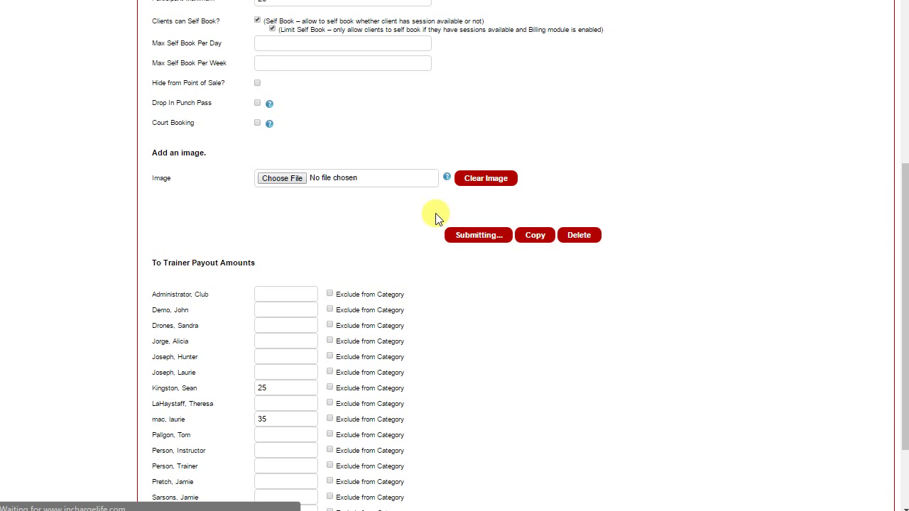
{"action": "left_click", "coordinate": [714, 24]}
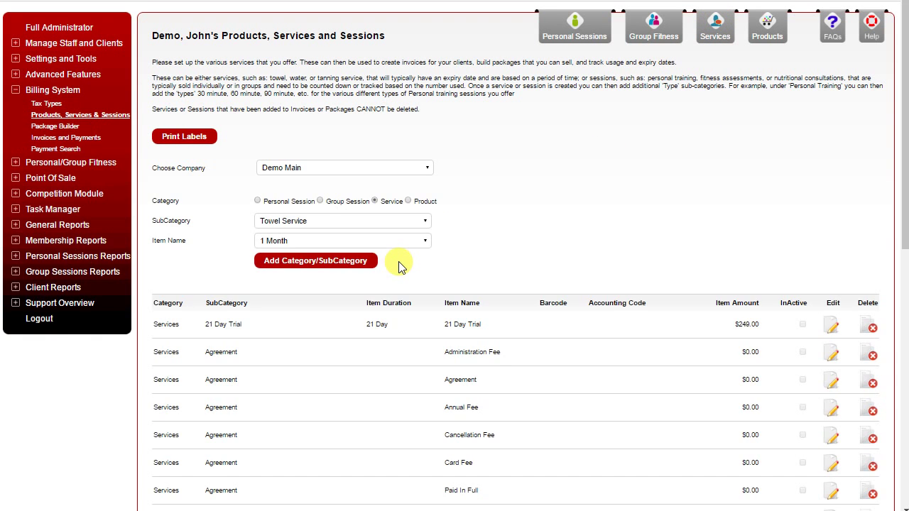
Step: Open the Online Nutritional System service (1 Month, 29.95 with HST) for editing
{"action": "scroll", "coordinate": [400, 266], "scroll_direction": "down", "scroll_amount": 5}
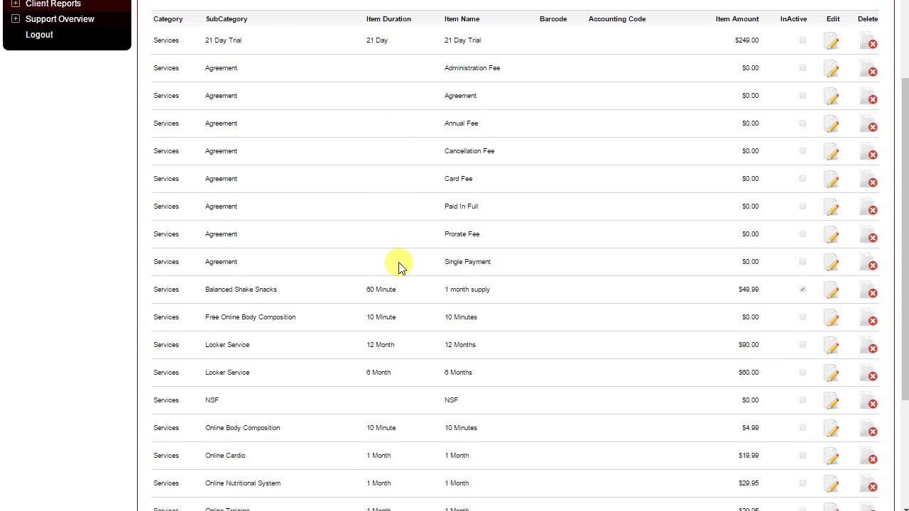
{"action": "scroll", "coordinate": [400, 270], "scroll_direction": "down", "scroll_amount": 4}
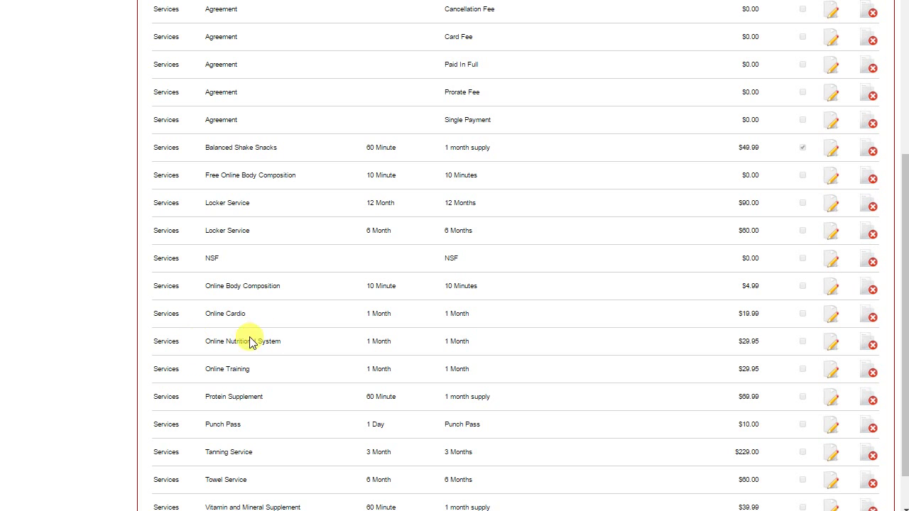
{"action": "left_click", "coordinate": [831, 348]}
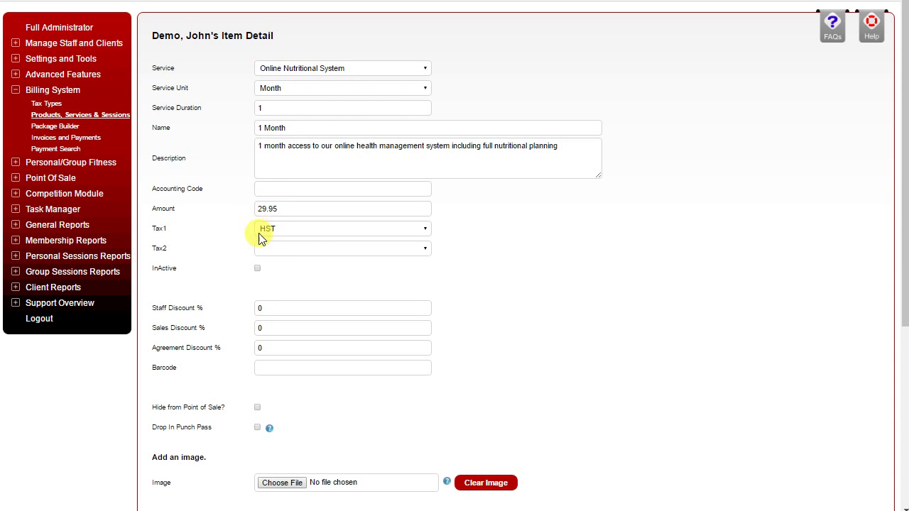
Step: Review the Online Nutritional System form and save it without changes
{"action": "scroll", "coordinate": [275, 268], "scroll_direction": "down", "scroll_amount": 5}
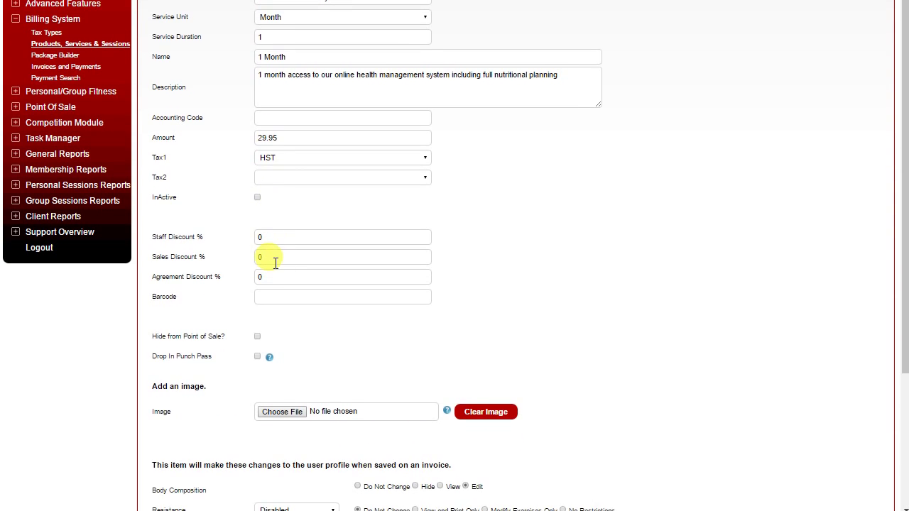
{"action": "scroll", "coordinate": [275, 267], "scroll_direction": "down", "scroll_amount": 1}
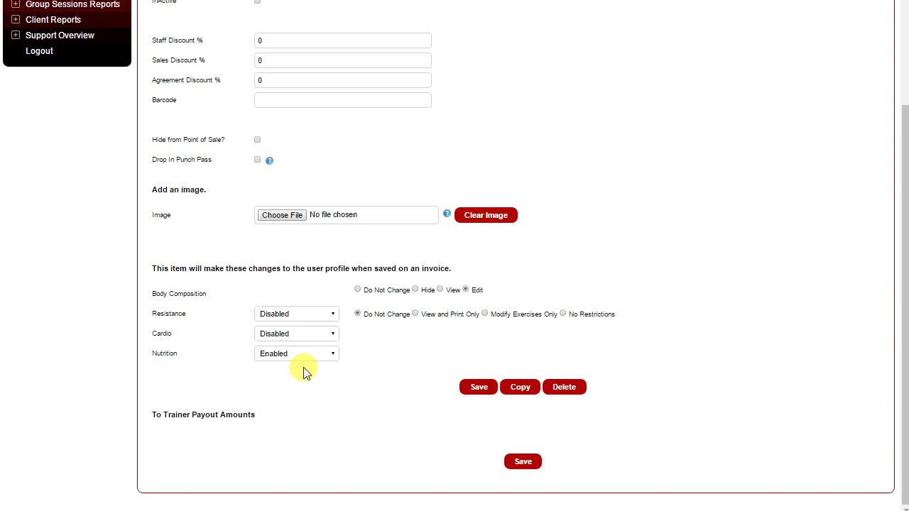
{"action": "scroll", "coordinate": [304, 374], "scroll_direction": "up", "scroll_amount": 4}
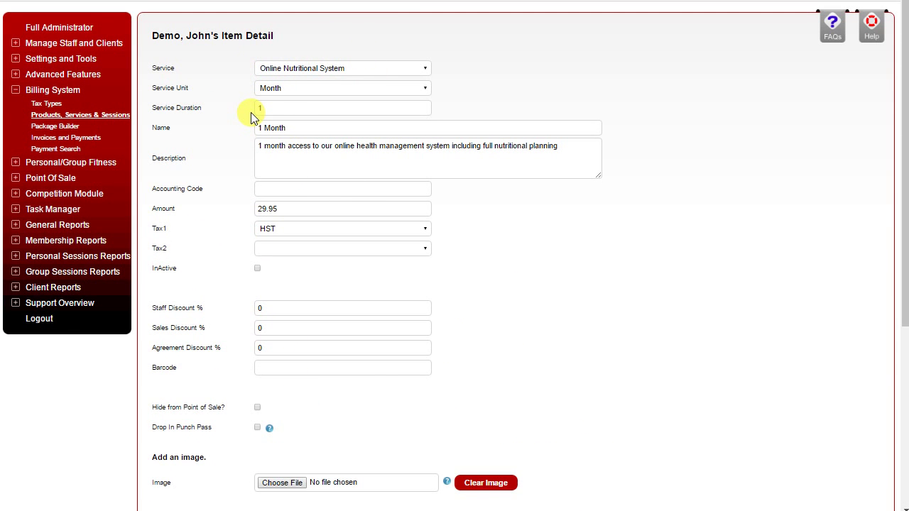
{"action": "scroll", "coordinate": [252, 113], "scroll_direction": "down", "scroll_amount": 3}
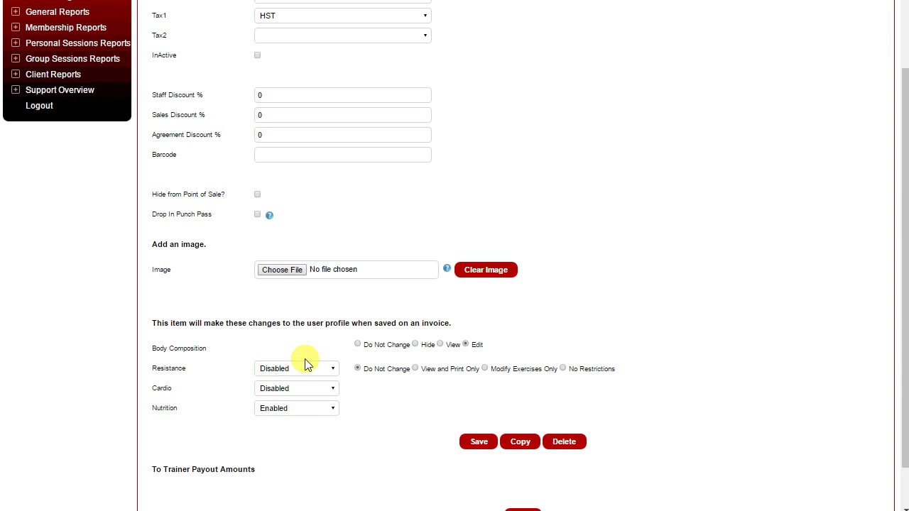
{"action": "scroll", "coordinate": [306, 363], "scroll_direction": "up", "scroll_amount": 3}
{"action": "scroll", "coordinate": [305, 363], "scroll_direction": "down", "scroll_amount": 4}
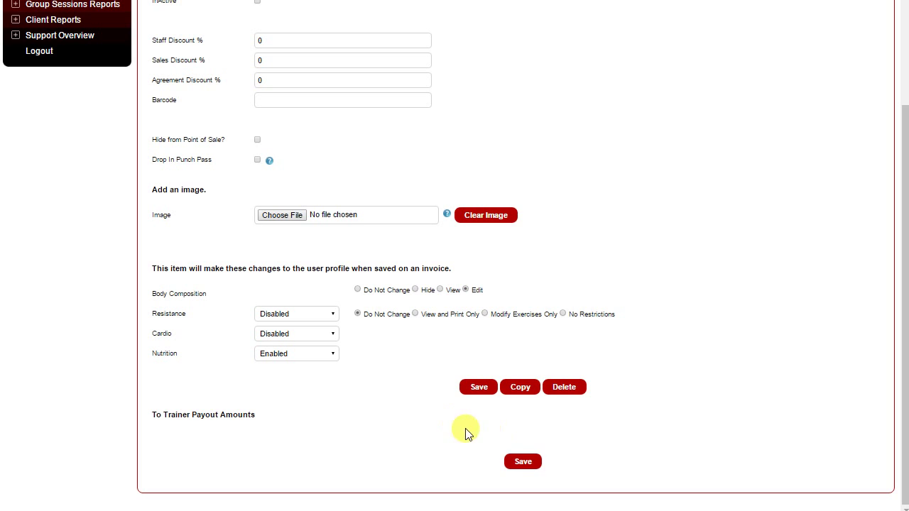
{"action": "left_click", "coordinate": [523, 462]}
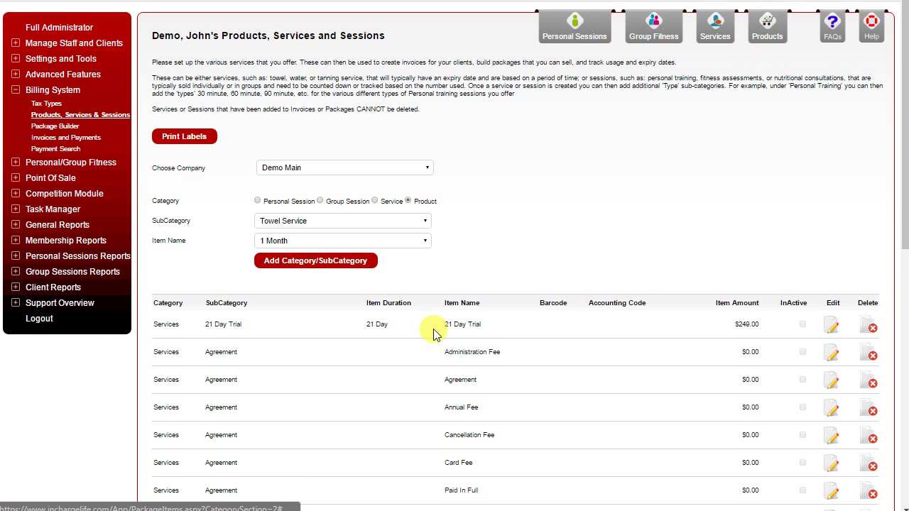
Step: Open the Standard Blue Short product (19.95, cost 8.95) and save it
{"action": "scroll", "coordinate": [387, 338], "scroll_direction": "down", "scroll_amount": 3}
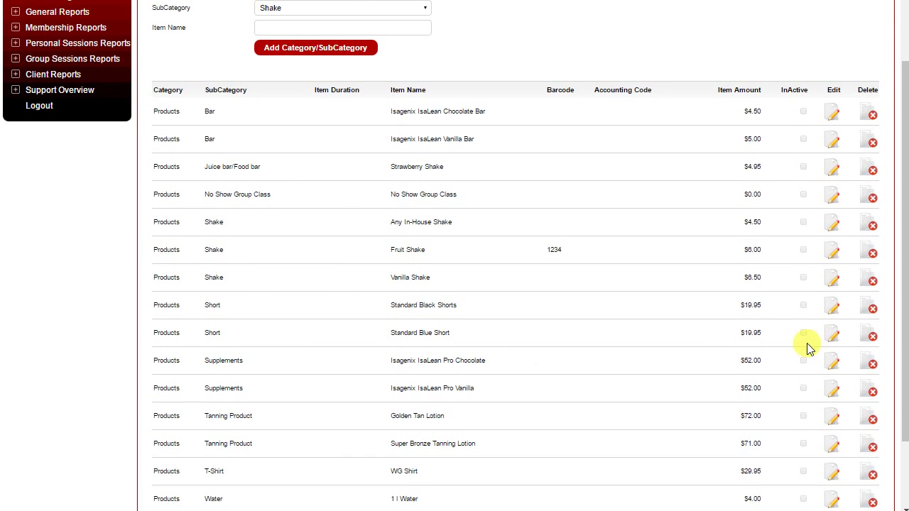
{"action": "left_click", "coordinate": [831, 334]}
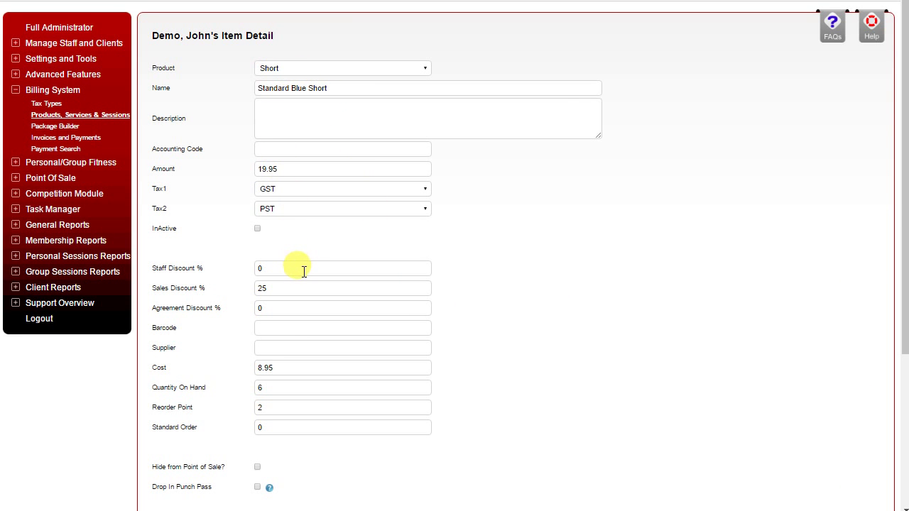
{"action": "scroll", "coordinate": [298, 268], "scroll_direction": "down", "scroll_amount": 2}
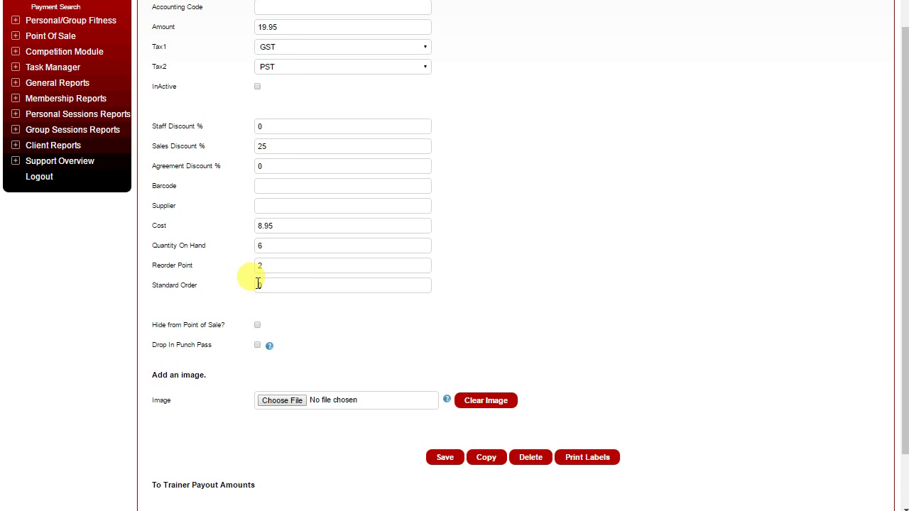
{"action": "left_click", "coordinate": [453, 455]}
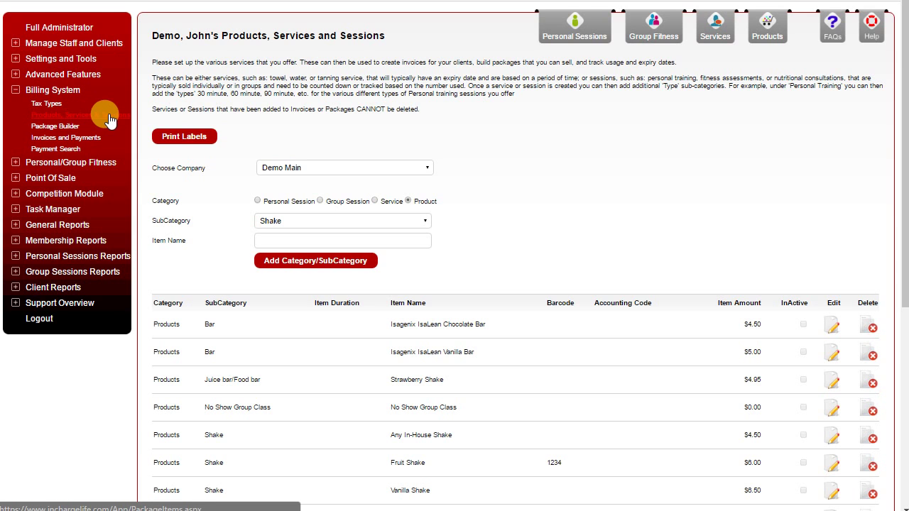
Step: Select the Bronze Package in the Package Builder and unlock its fields for editing
{"action": "left_click", "coordinate": [65, 126]}
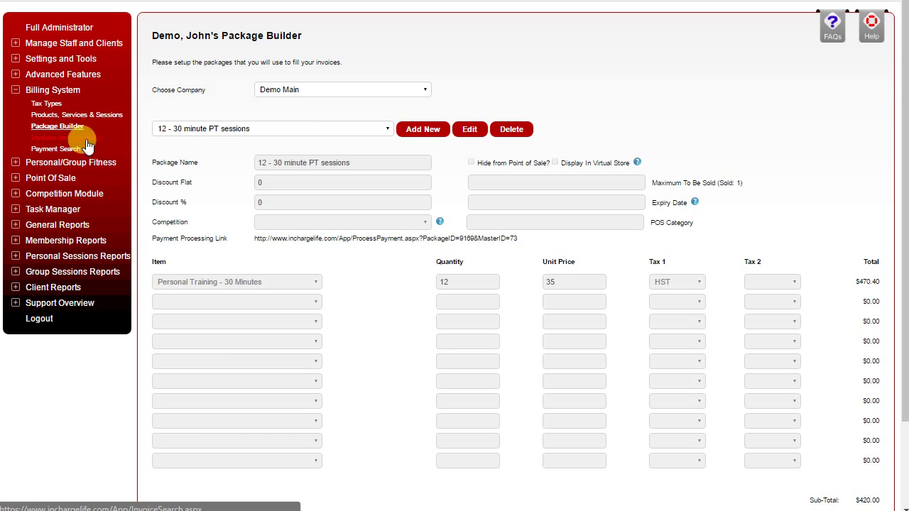
{"action": "left_click", "coordinate": [315, 132]}
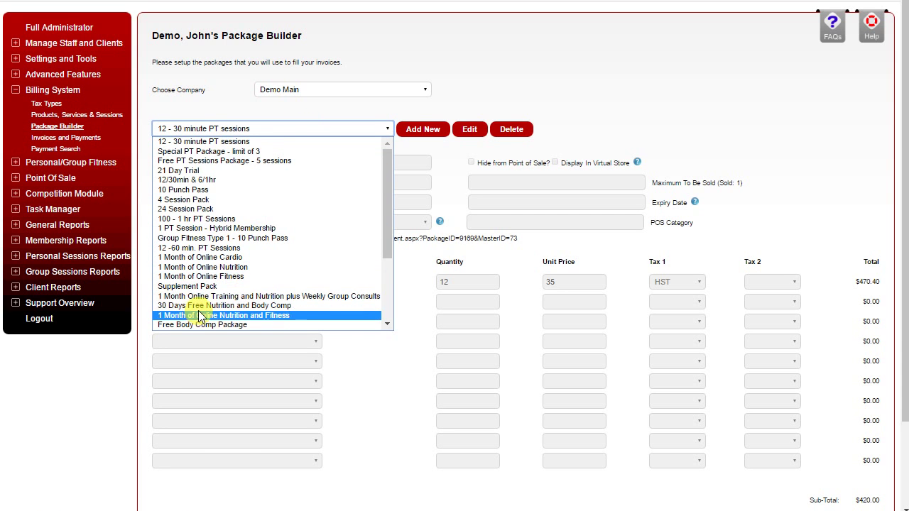
{"action": "scroll", "coordinate": [192, 313], "scroll_direction": "down", "scroll_amount": 3}
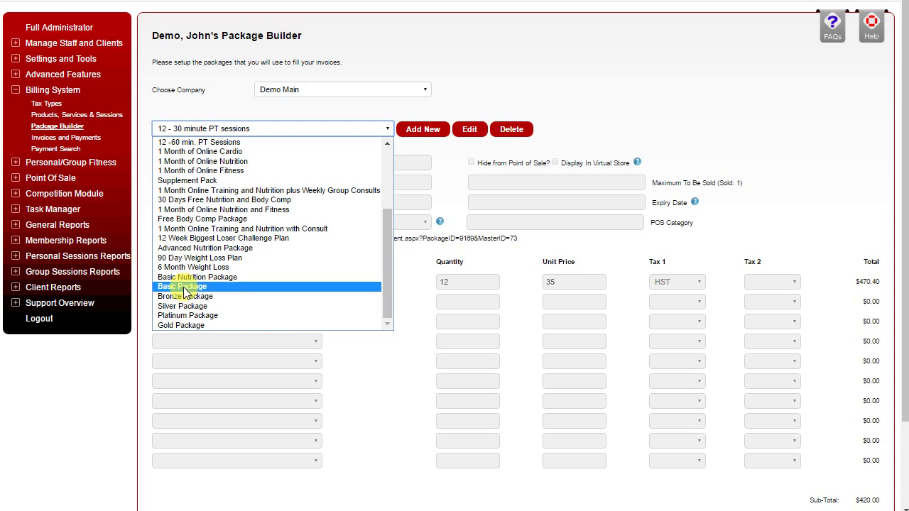
{"action": "left_click", "coordinate": [186, 296]}
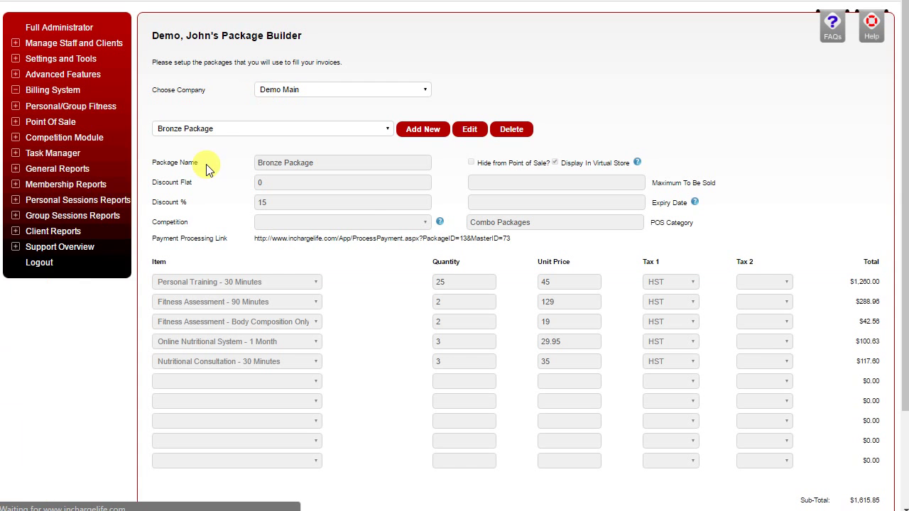
{"action": "left_click", "coordinate": [470, 129]}
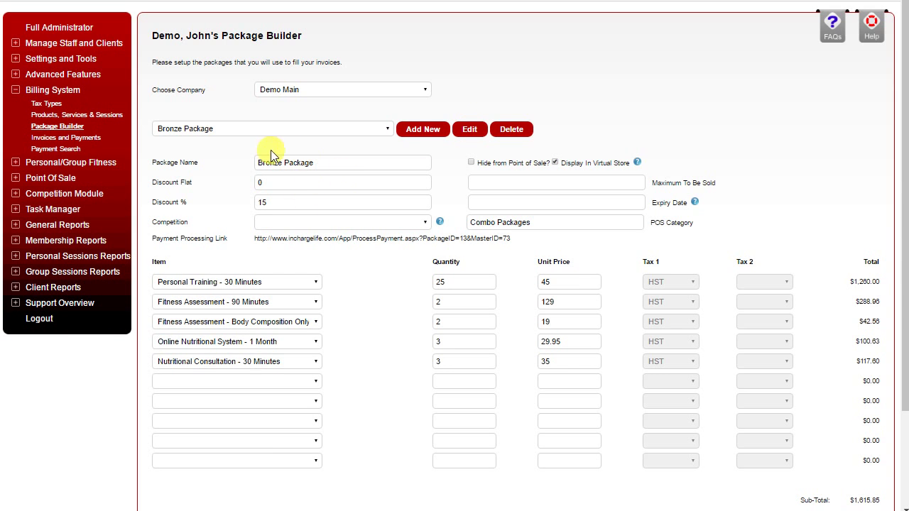
Step: Clear the Discount Flat value, check the Discount % field, and leave Competition unselected
{"action": "left_click", "coordinate": [261, 179]}
{"action": "key", "text": "BackSpace"}
{"action": "left_click", "coordinate": [267, 200]}
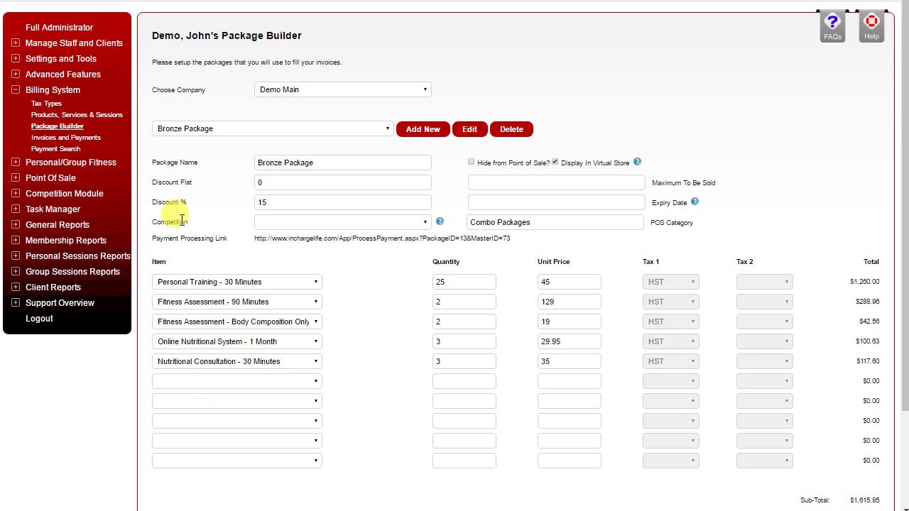
{"action": "left_click", "coordinate": [348, 221]}
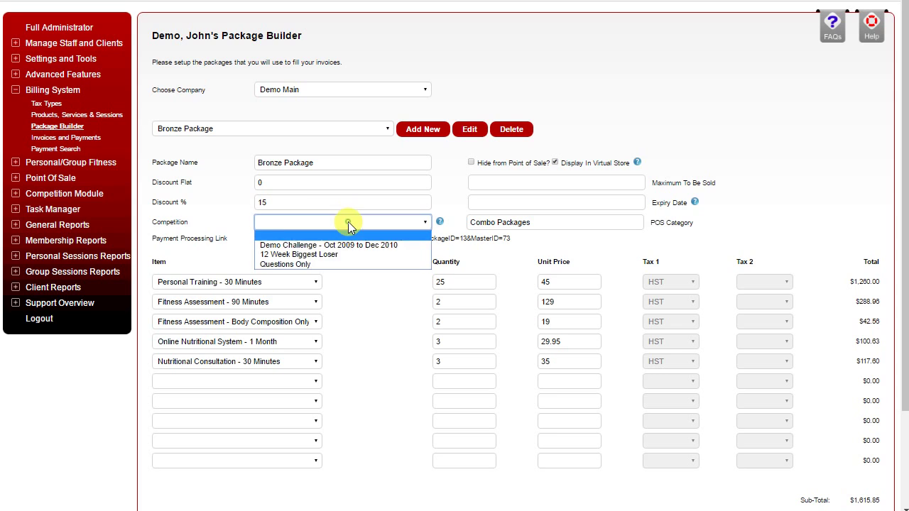
{"action": "left_click", "coordinate": [224, 196]}
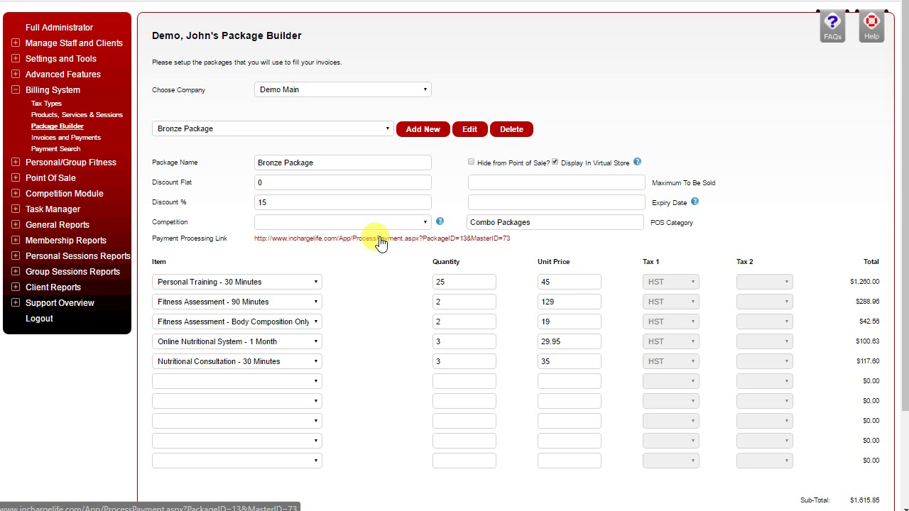
Step: Keep Personal Training - 30 Minutes as the first item and save the package at $1,538.29 total
{"action": "left_click", "coordinate": [199, 281]}
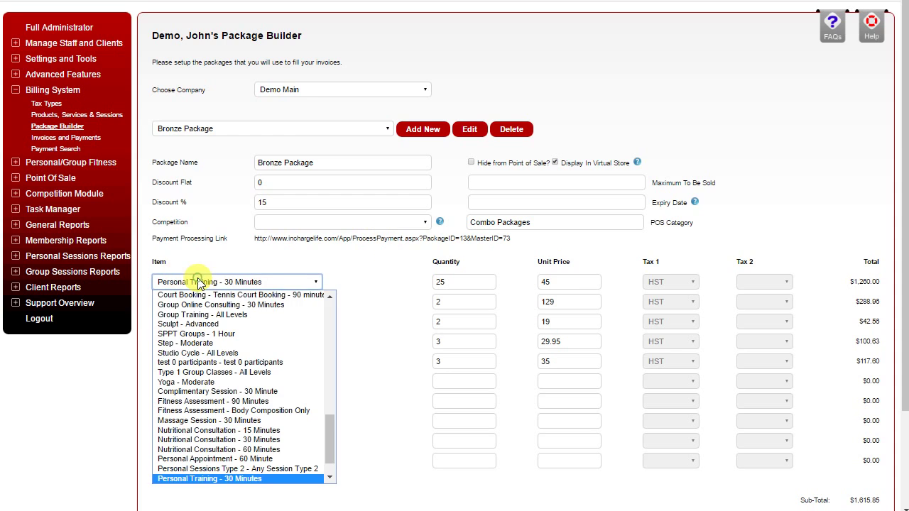
{"action": "left_click", "coordinate": [198, 282]}
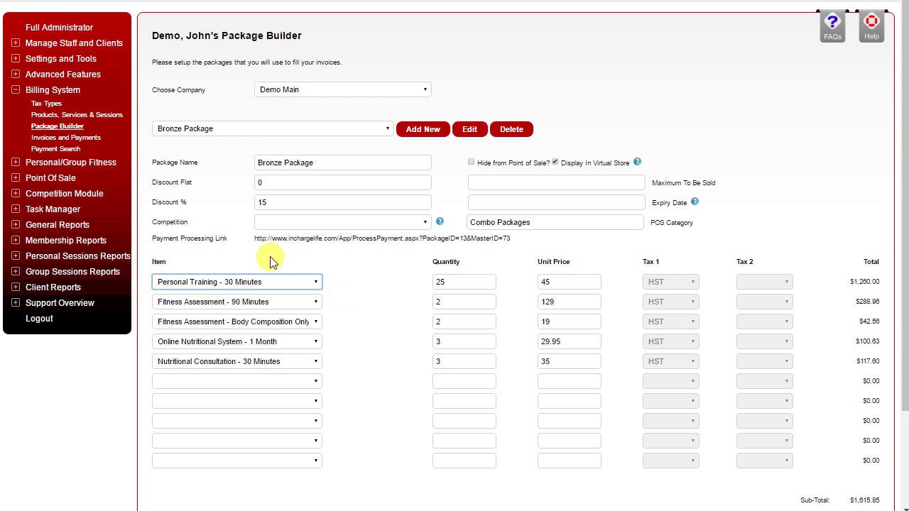
{"action": "scroll", "coordinate": [375, 316], "scroll_direction": "down", "scroll_amount": 1}
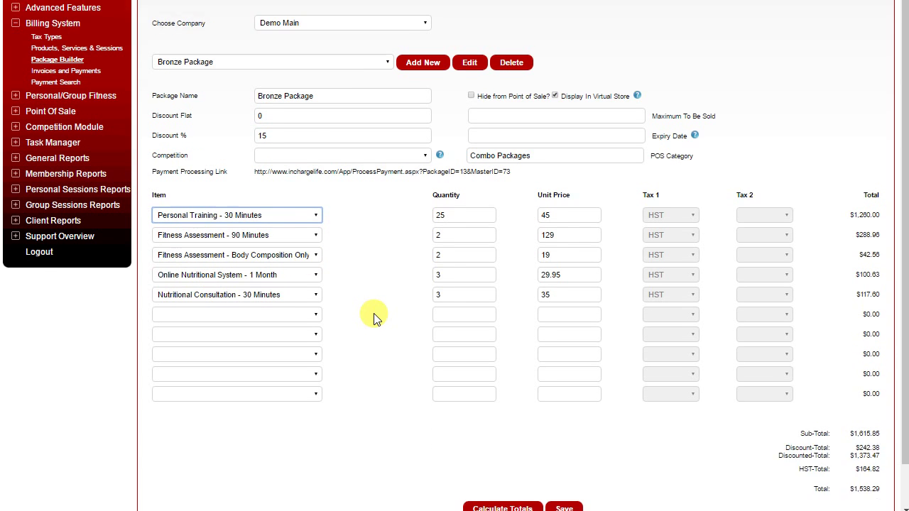
{"action": "scroll", "coordinate": [375, 317], "scroll_direction": "down", "scroll_amount": 1}
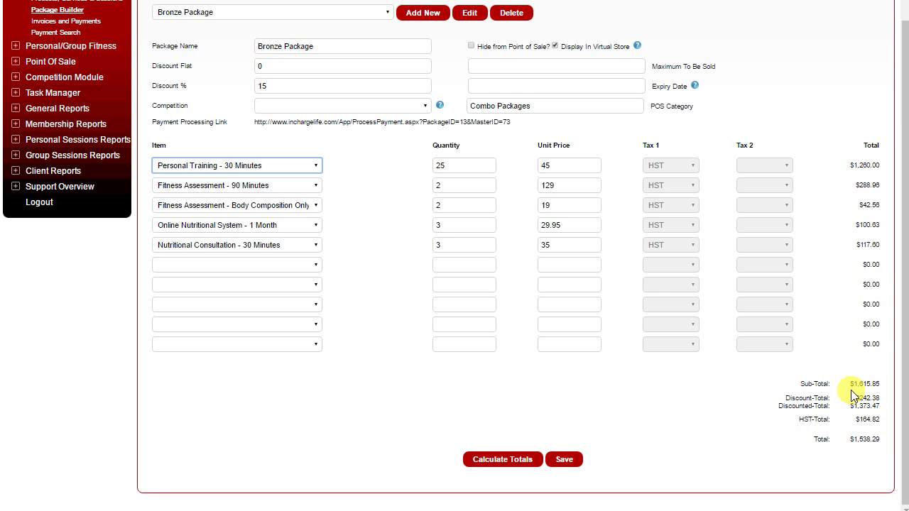
{"action": "left_click", "coordinate": [568, 461]}
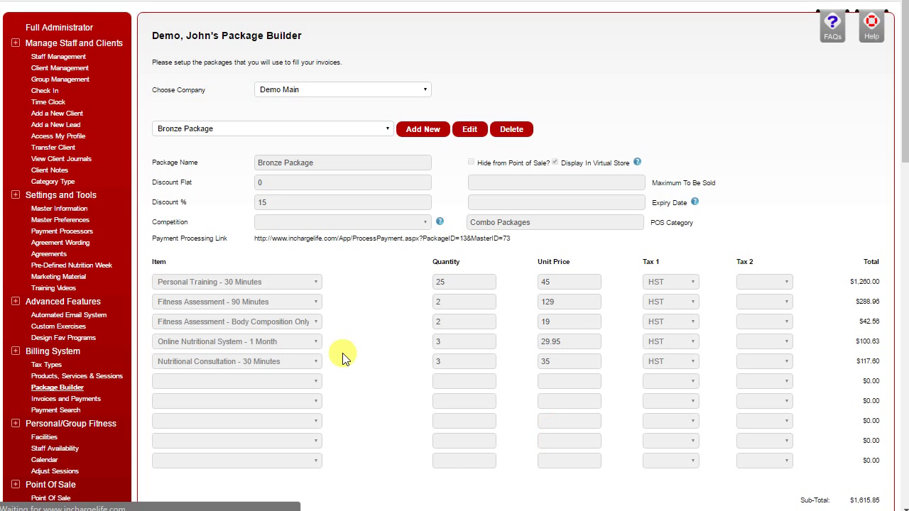
Step: Confirm Bronze Package is still listed, leaving it selected in the package dropdown
{"action": "left_click", "coordinate": [250, 130]}
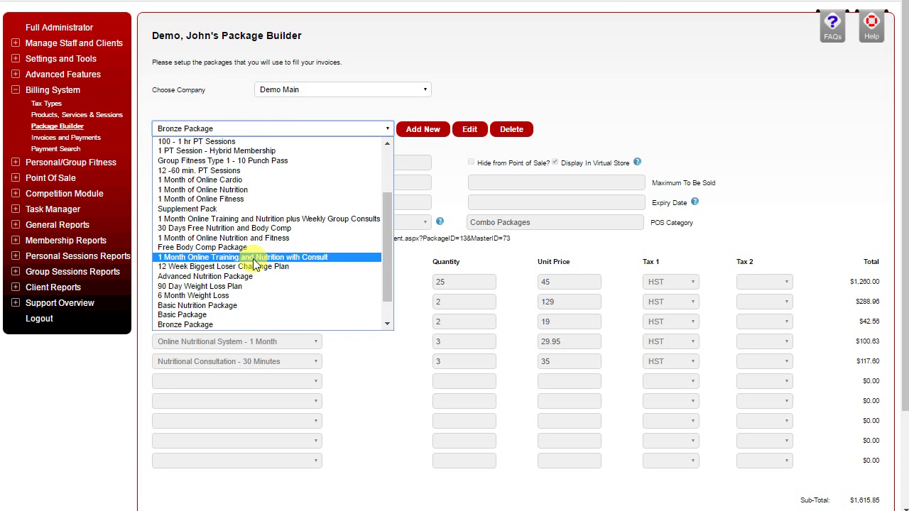
{"action": "left_click", "coordinate": [238, 132]}
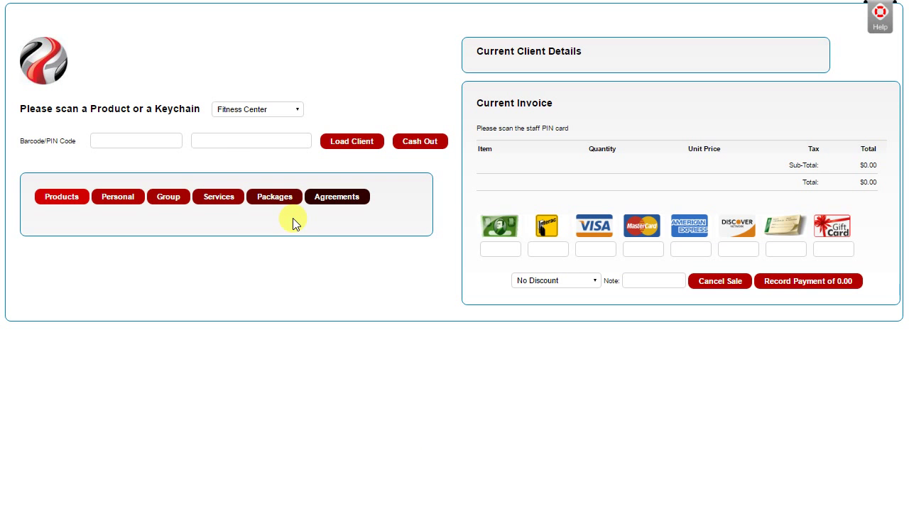
Step: Load the client into Point of Sale by entering their PIN in the Barcode/PIN field
{"action": "left_click", "coordinate": [128, 138]}
{"action": "key", "text": "Return"}
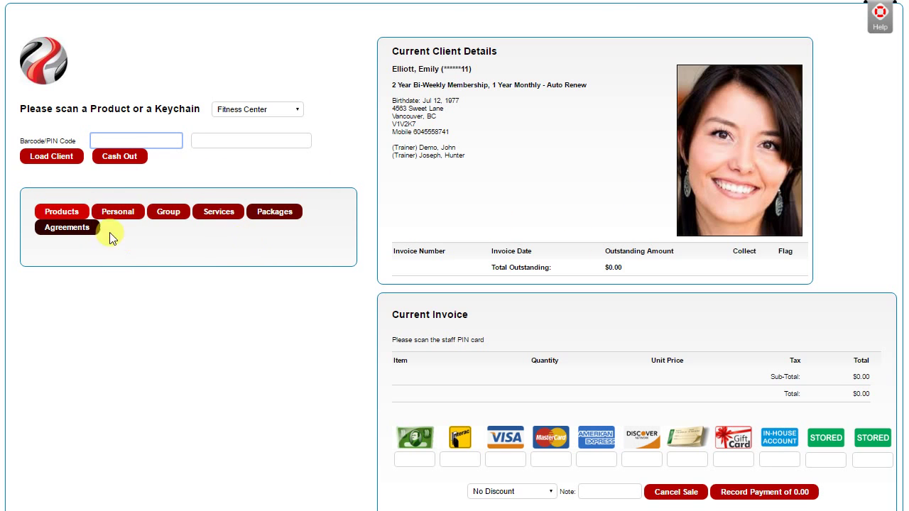
Step: Browse the product categories and open the Water products
{"action": "left_click", "coordinate": [62, 214]}
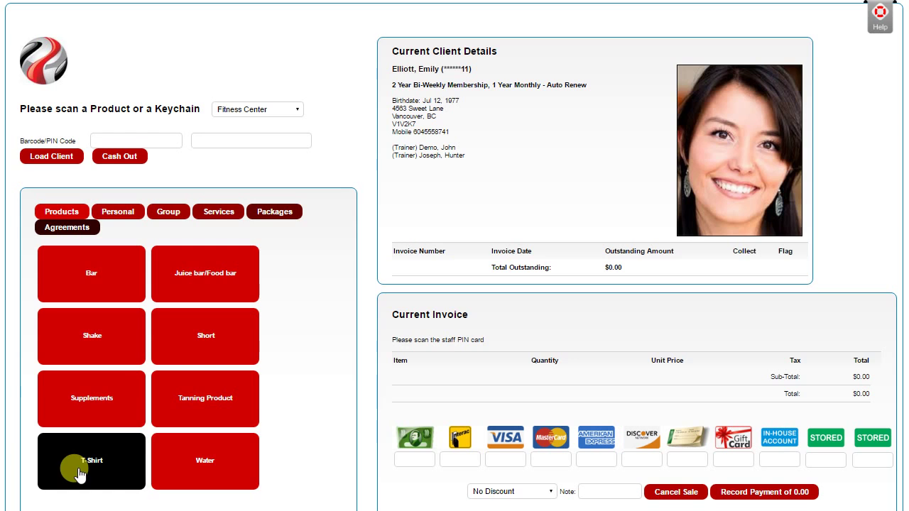
{"action": "left_click", "coordinate": [215, 465]}
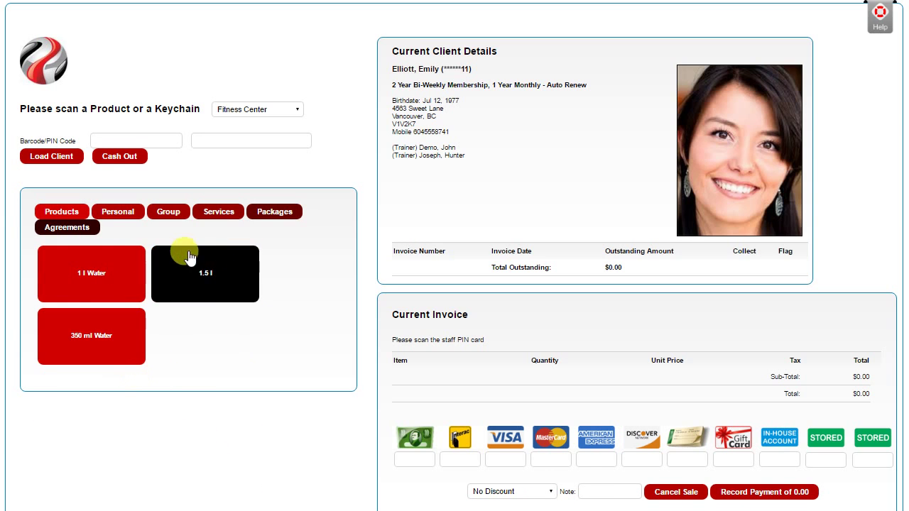
{"action": "left_click", "coordinate": [88, 351]}
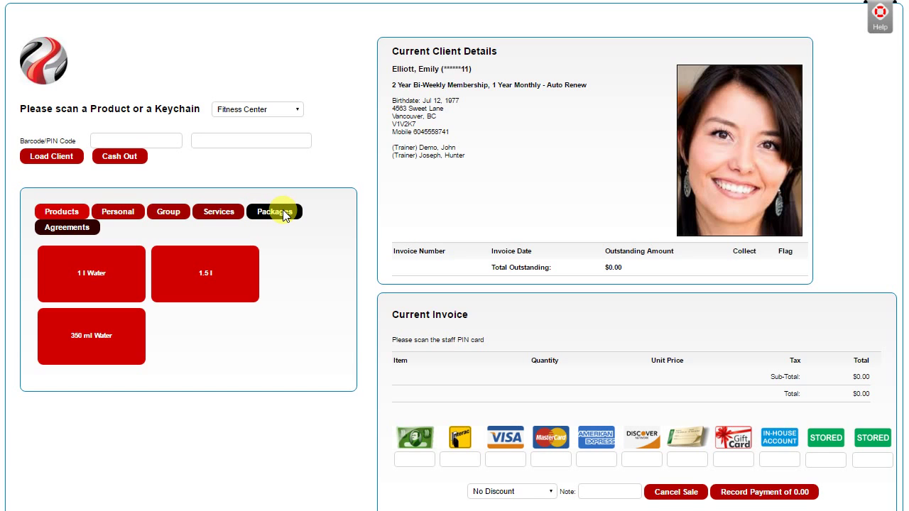
Step: Open the Personal category's Personal Training tile to list its sessions and Bronze Package
{"action": "left_click", "coordinate": [119, 213]}
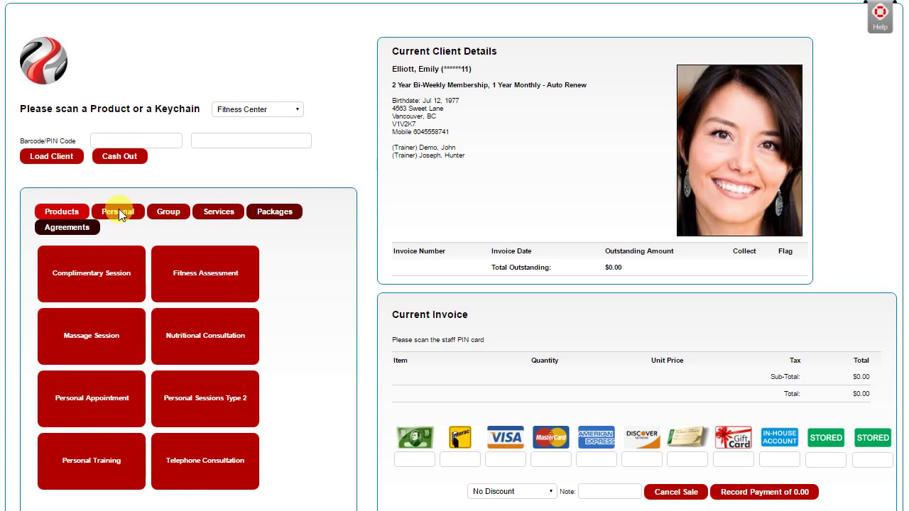
{"action": "left_click", "coordinate": [83, 469]}
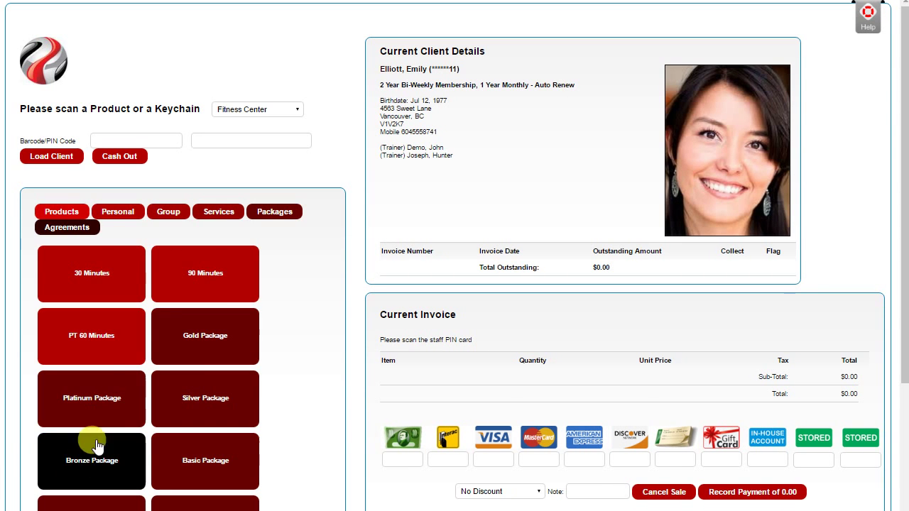